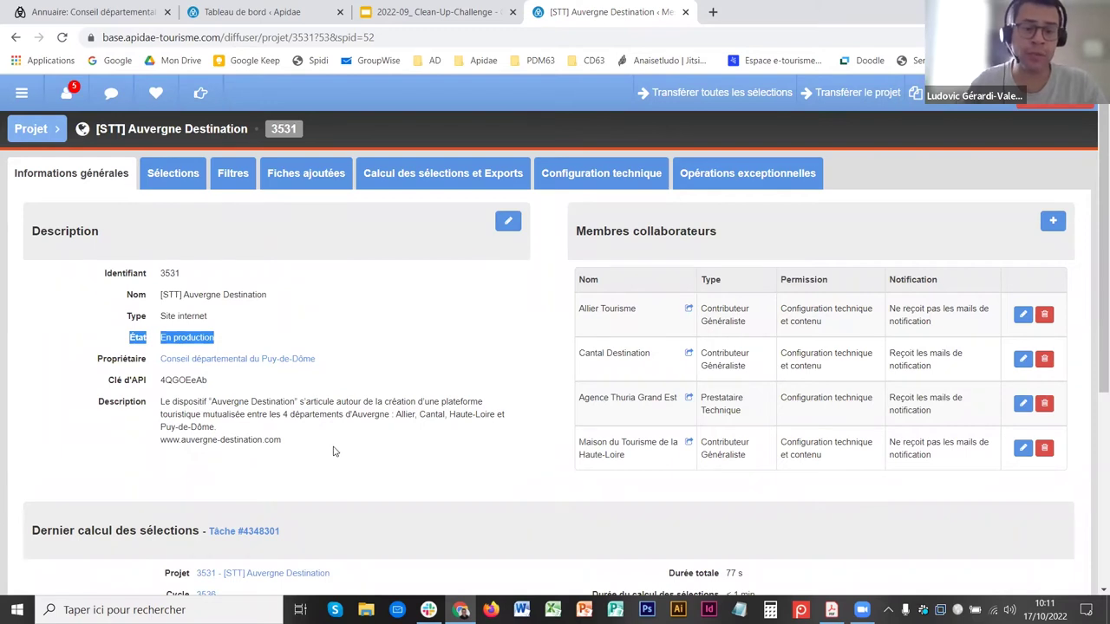
Review the Auvergne Destination project's description and website URL, and close the project page.
{"action": "left_click_drag", "start_coordinate": [289, 437], "coordinate": [51, 403]}
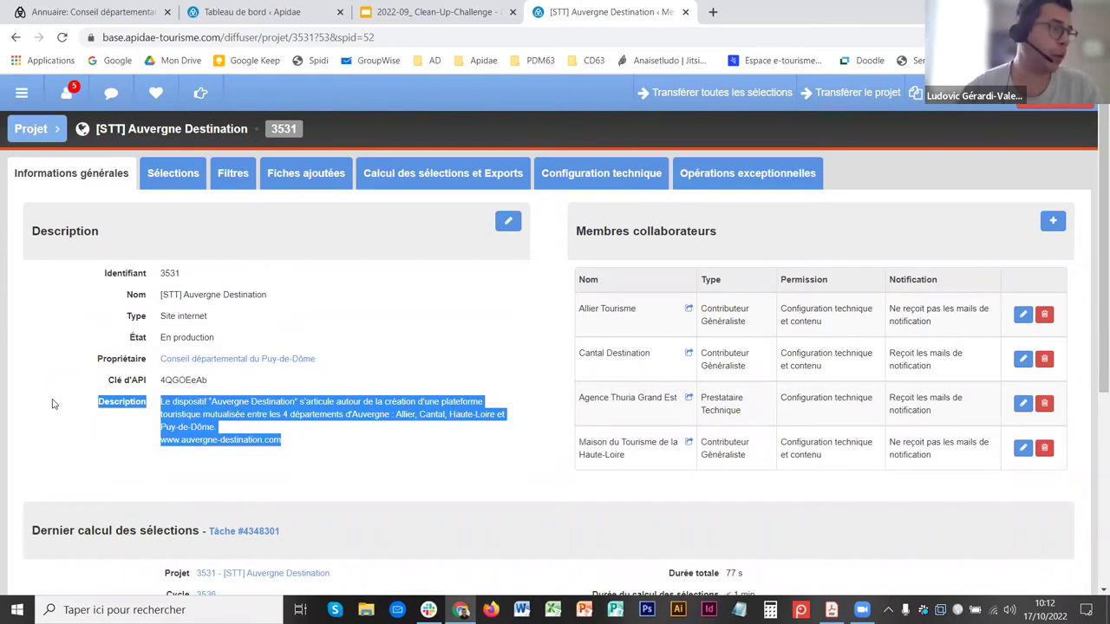
{"action": "left_click", "coordinate": [294, 412]}
{"action": "left_click_drag", "start_coordinate": [295, 438], "coordinate": [160, 442]}
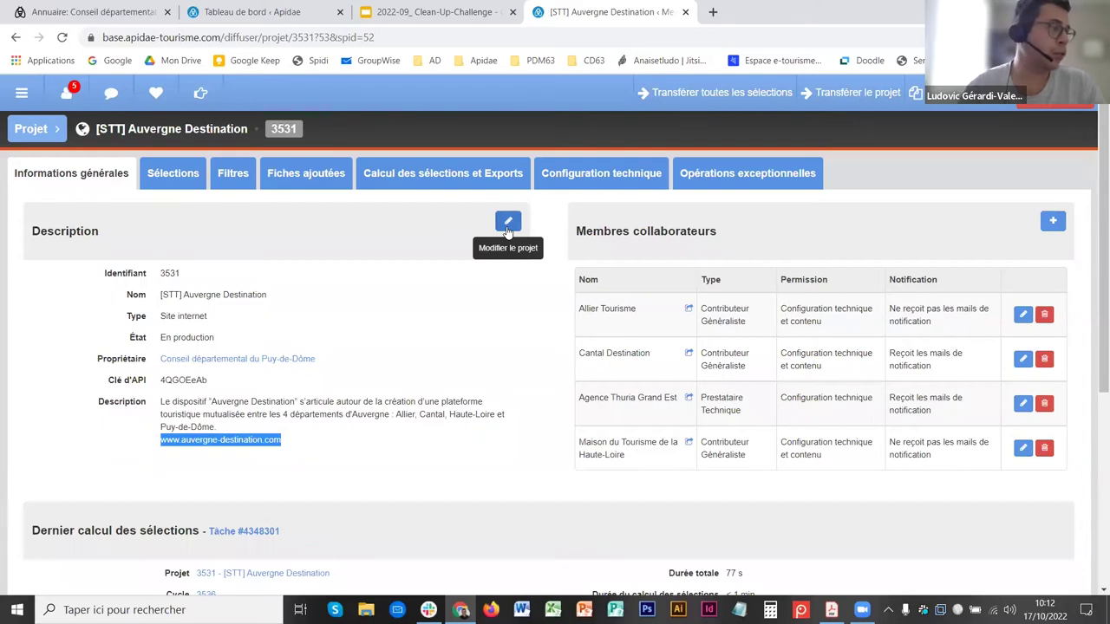
{"action": "left_click", "coordinate": [684, 12]}
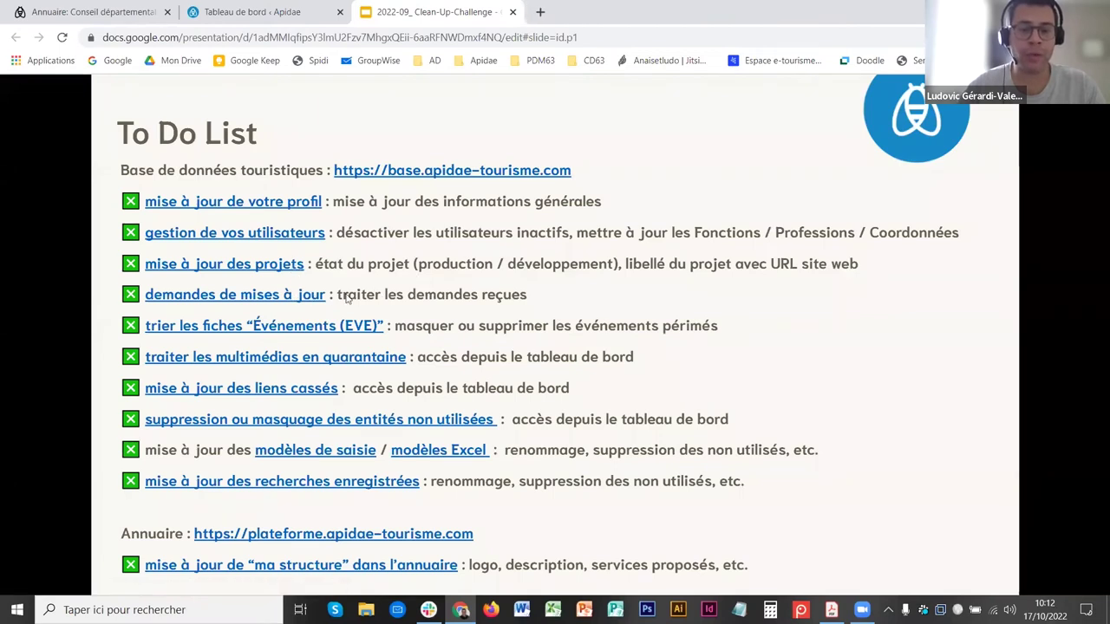
Review the received update requests awaiting processing from the to-do list, checking the requester, and close the page.
{"action": "left_click", "coordinate": [254, 298]}
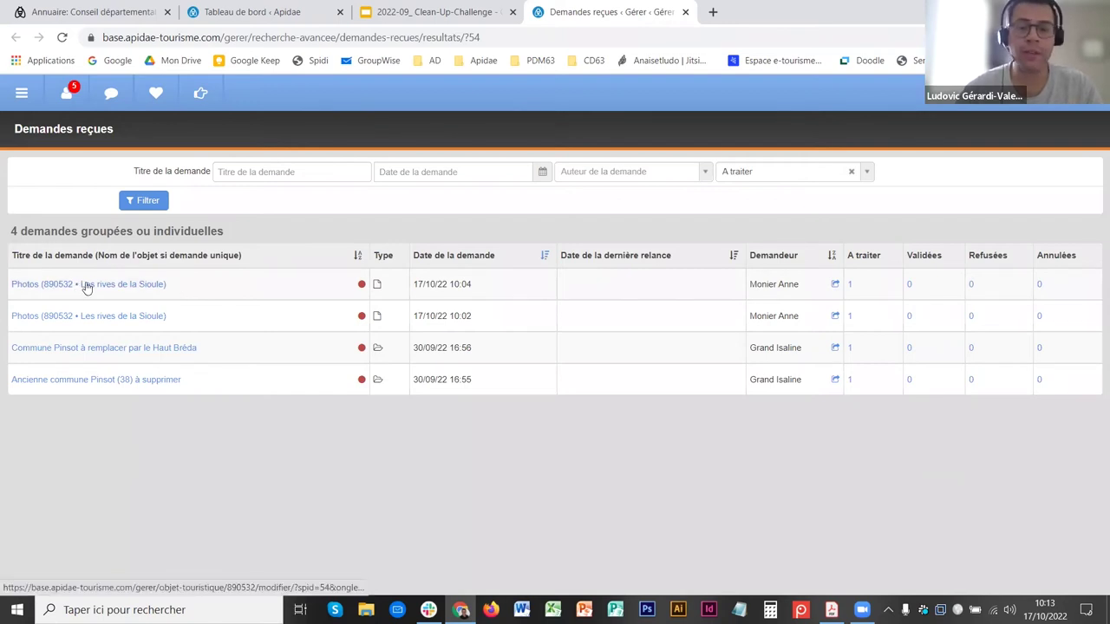
{"action": "left_click_drag", "start_coordinate": [750, 282], "coordinate": [780, 284]}
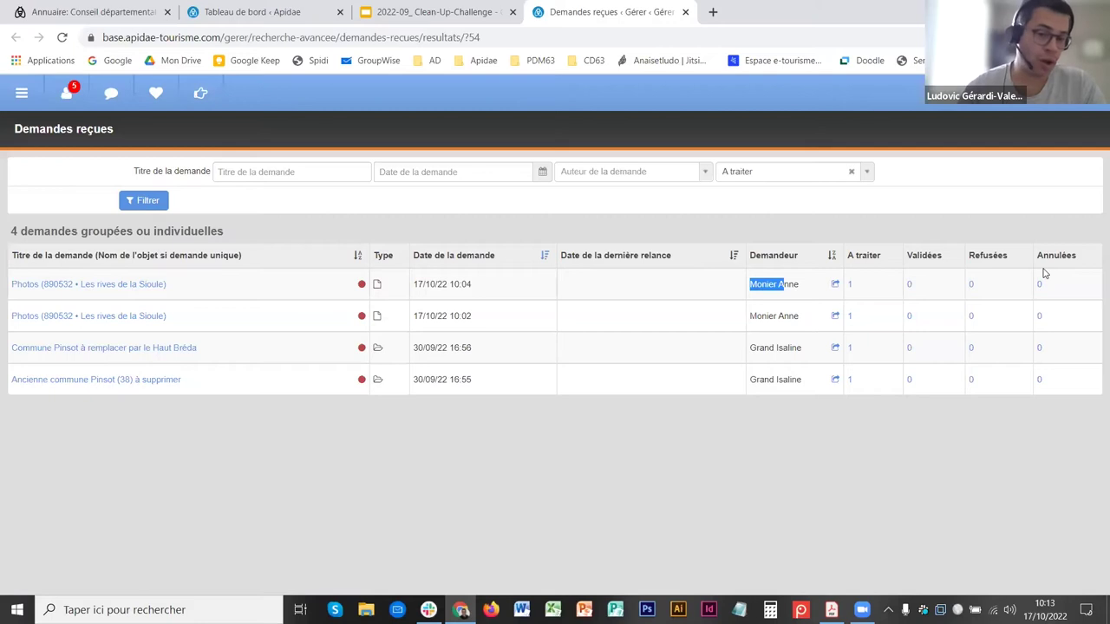
{"action": "left_click", "coordinate": [685, 12]}
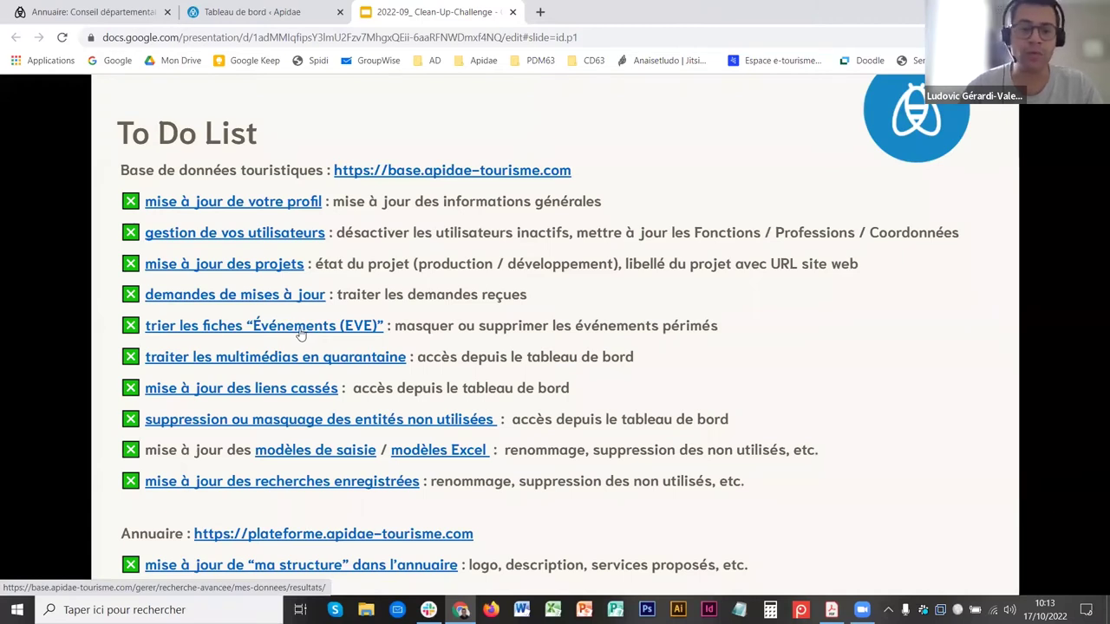
Filter the Mes données records to type Fête et manifestation with Périodes périmées, review the expired periods, and close the page.
{"action": "left_click", "coordinate": [299, 334]}
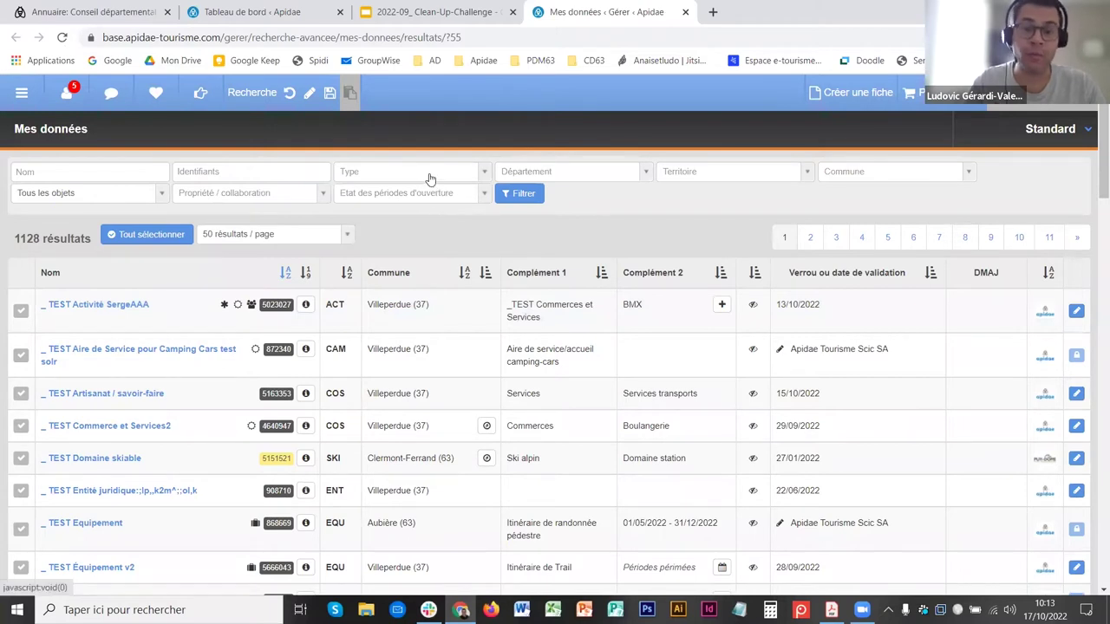
{"action": "left_click", "coordinate": [429, 178]}
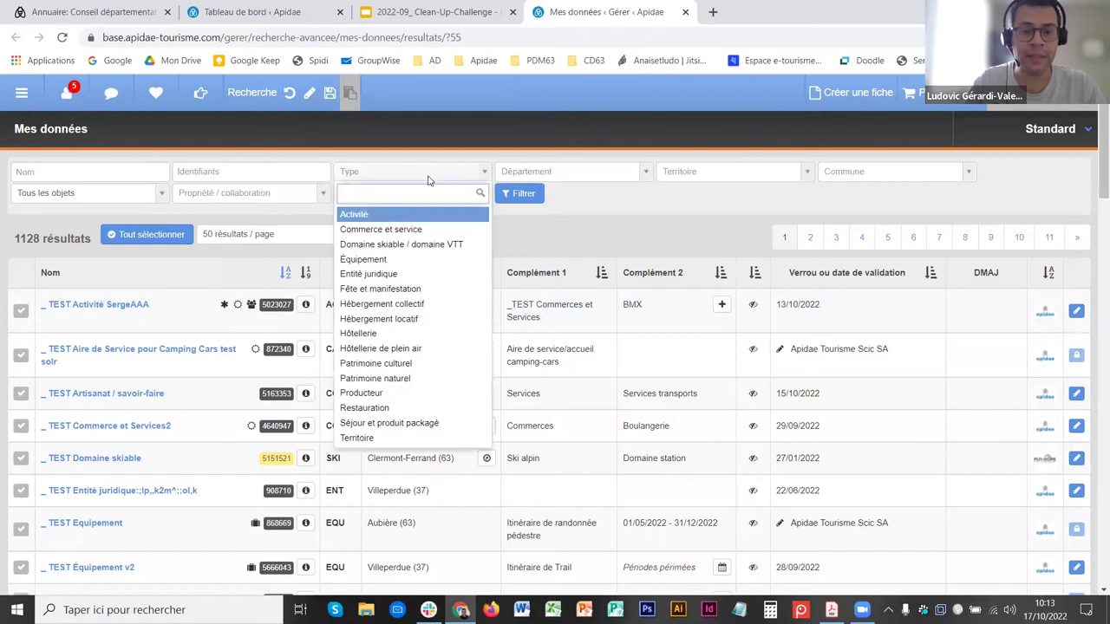
{"action": "left_click", "coordinate": [427, 293]}
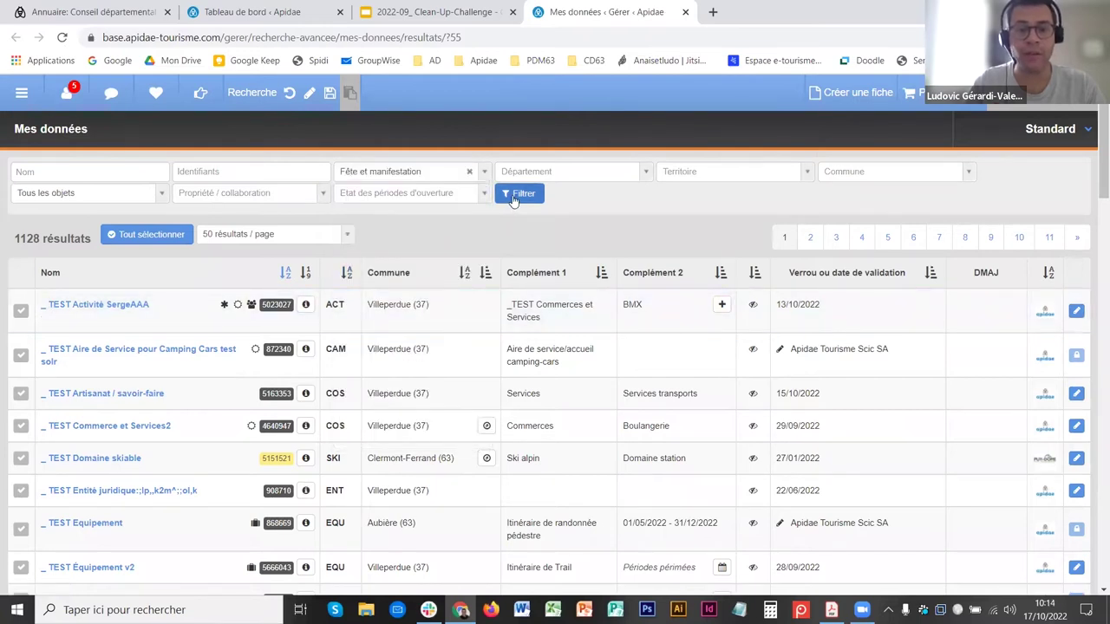
{"action": "left_click", "coordinate": [438, 199]}
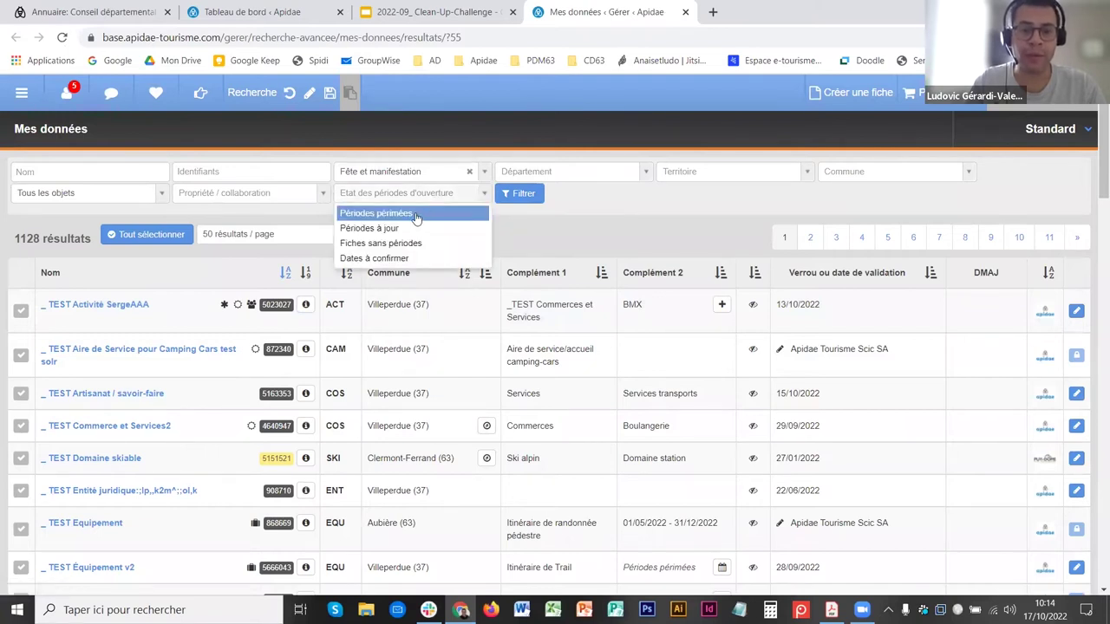
{"action": "left_click", "coordinate": [416, 217]}
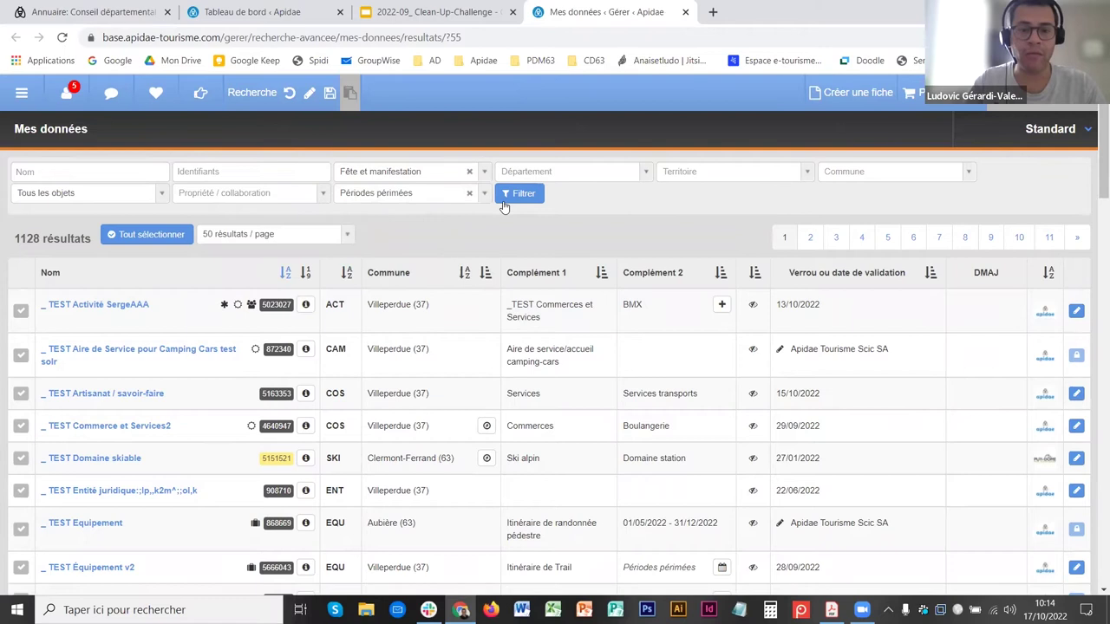
{"action": "left_click", "coordinate": [515, 200]}
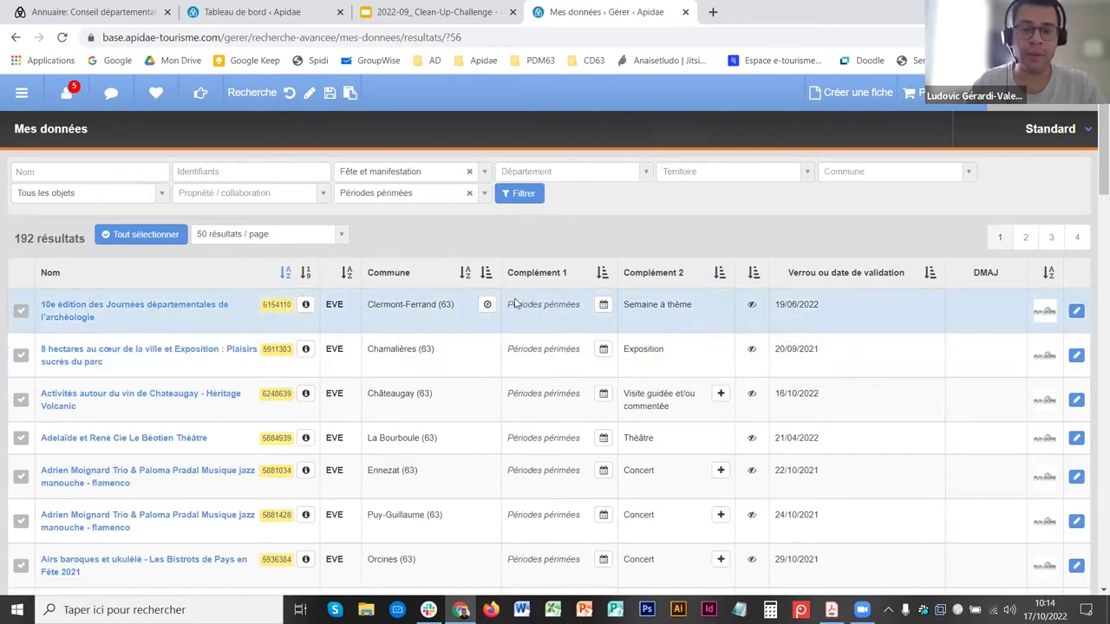
{"action": "left_click_drag", "start_coordinate": [507, 304], "coordinate": [581, 305]}
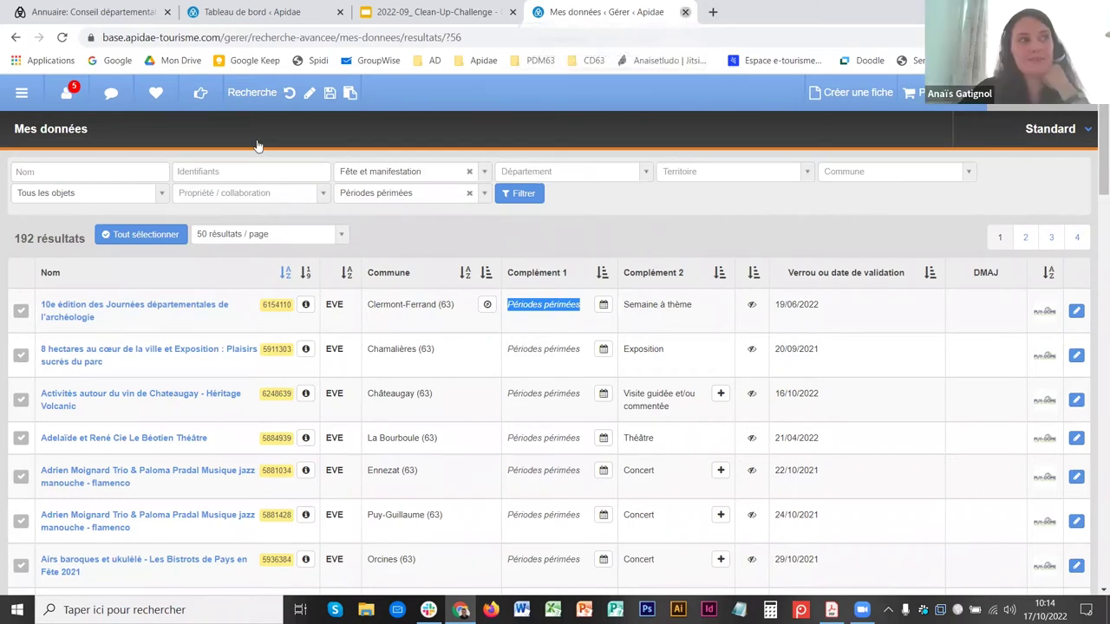
{"action": "key", "text": "ctrl+w"}
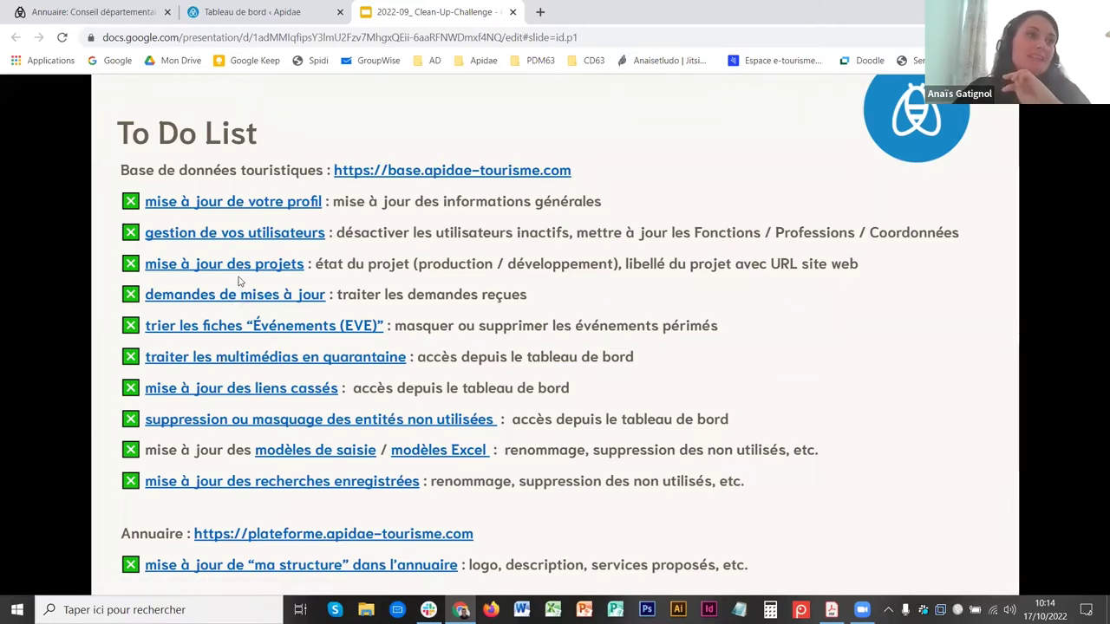
From the dashboard's quarantined multimedia, open the Archéo'pic'nic record for editing and check its illustration's publication deadline.
{"action": "left_click", "coordinate": [244, 358]}
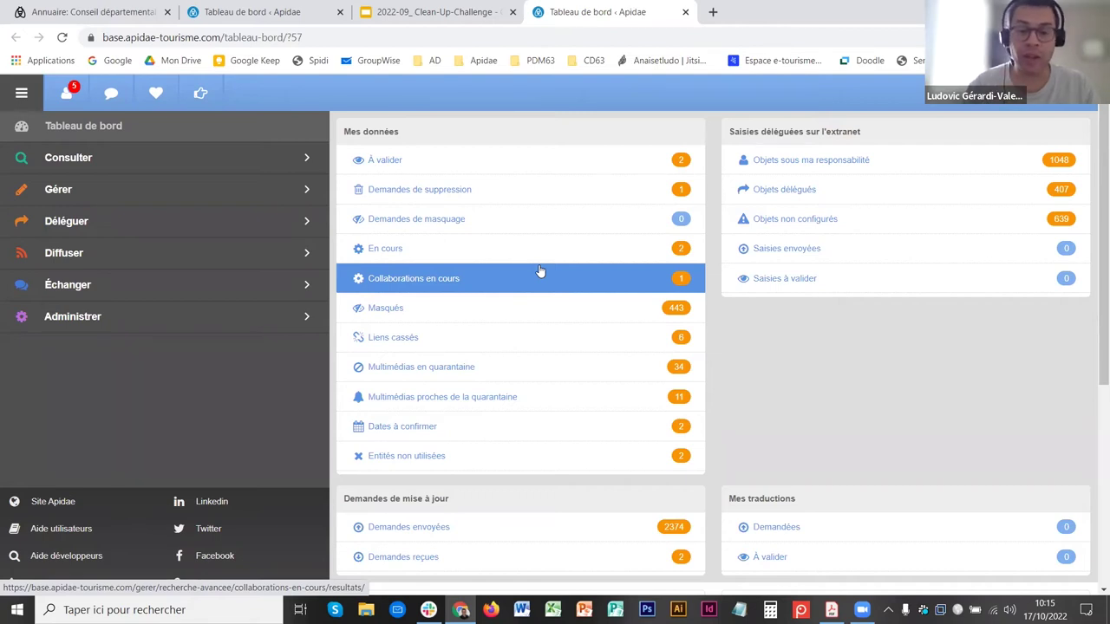
{"action": "left_click", "coordinate": [445, 372]}
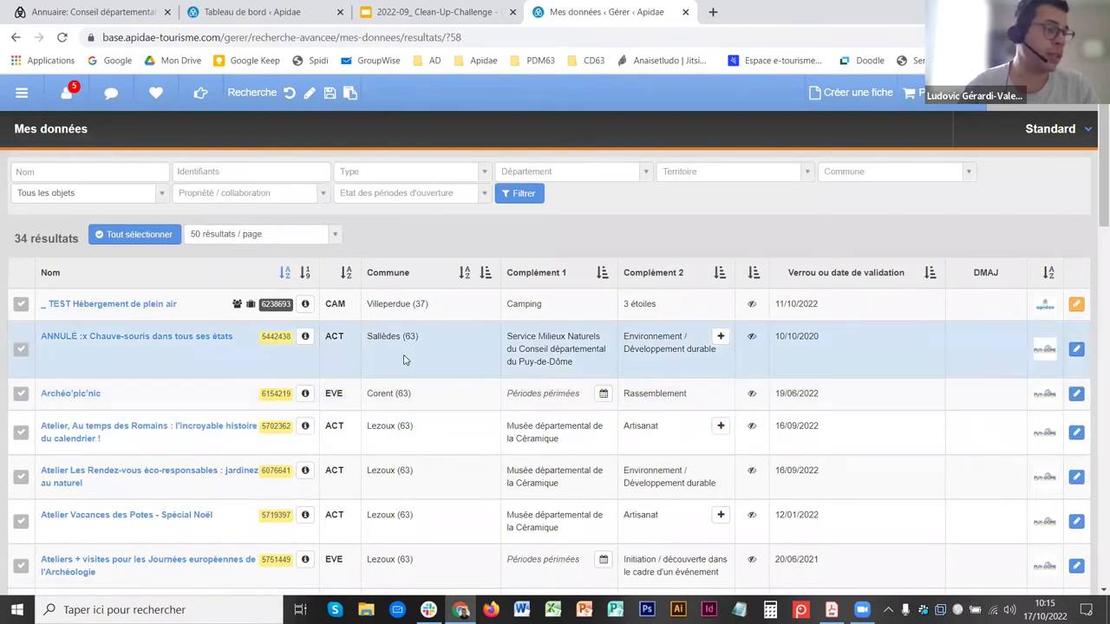
{"action": "left_click", "coordinate": [712, 279]}
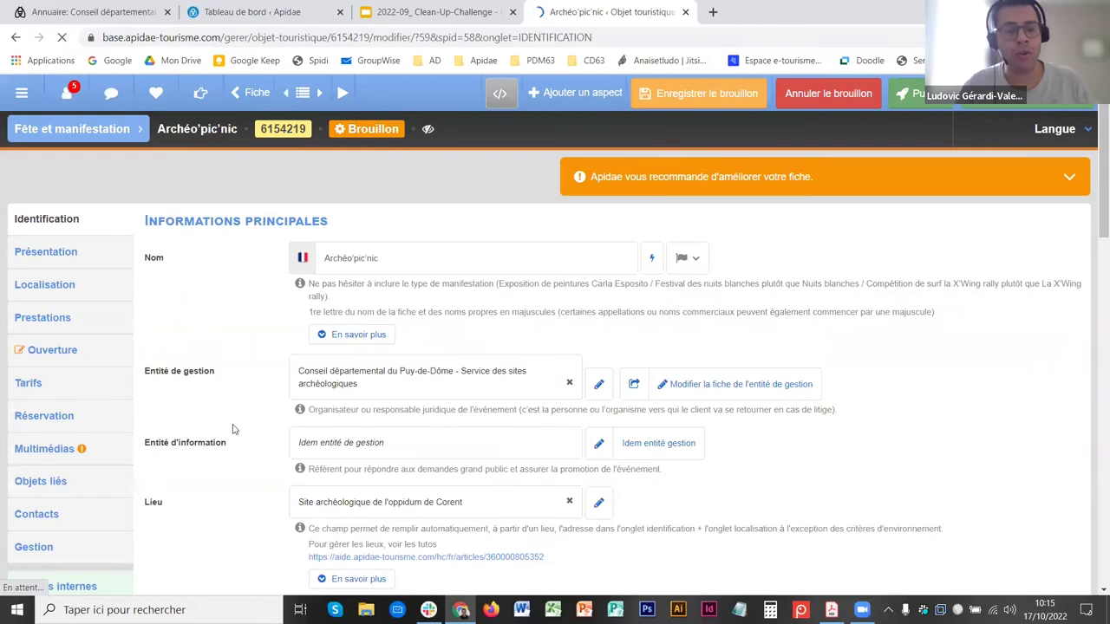
{"action": "left_click", "coordinate": [54, 453]}
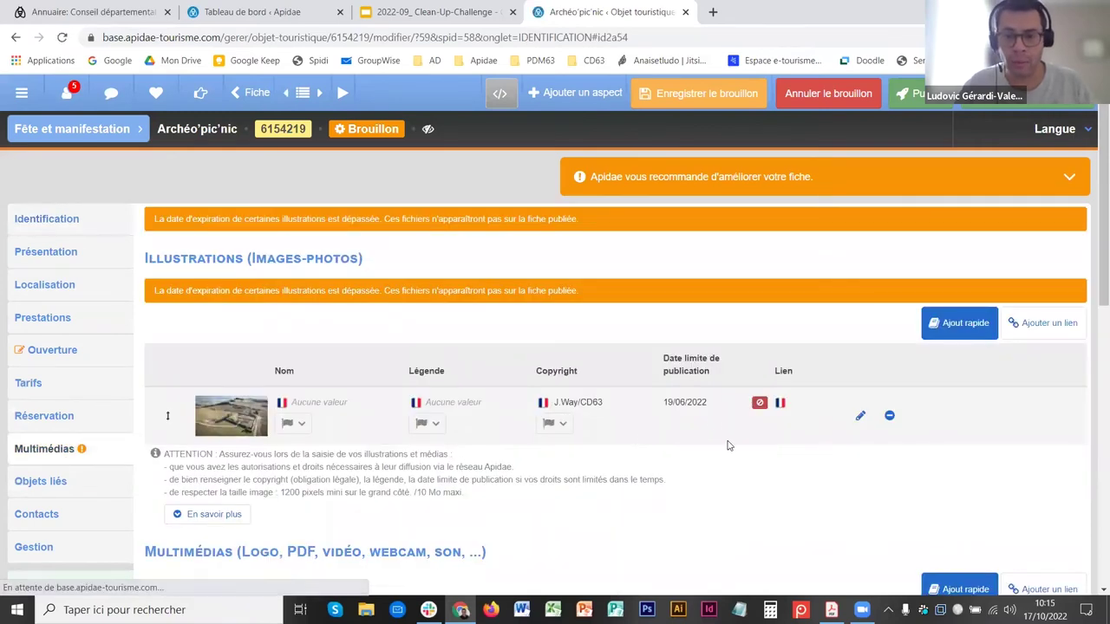
{"action": "left_click_drag", "start_coordinate": [704, 402], "coordinate": [665, 404]}
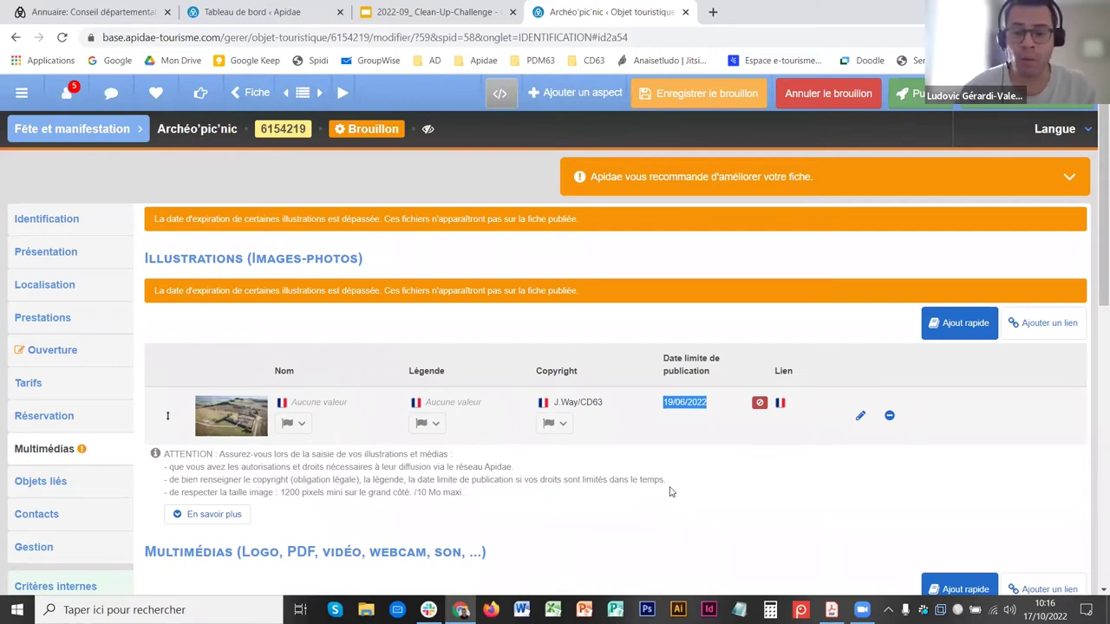
Set the Archéo'pic'nic illustration's Date limite de publication to 31/08/2023 and save the file details.
{"action": "left_click", "coordinate": [859, 417]}
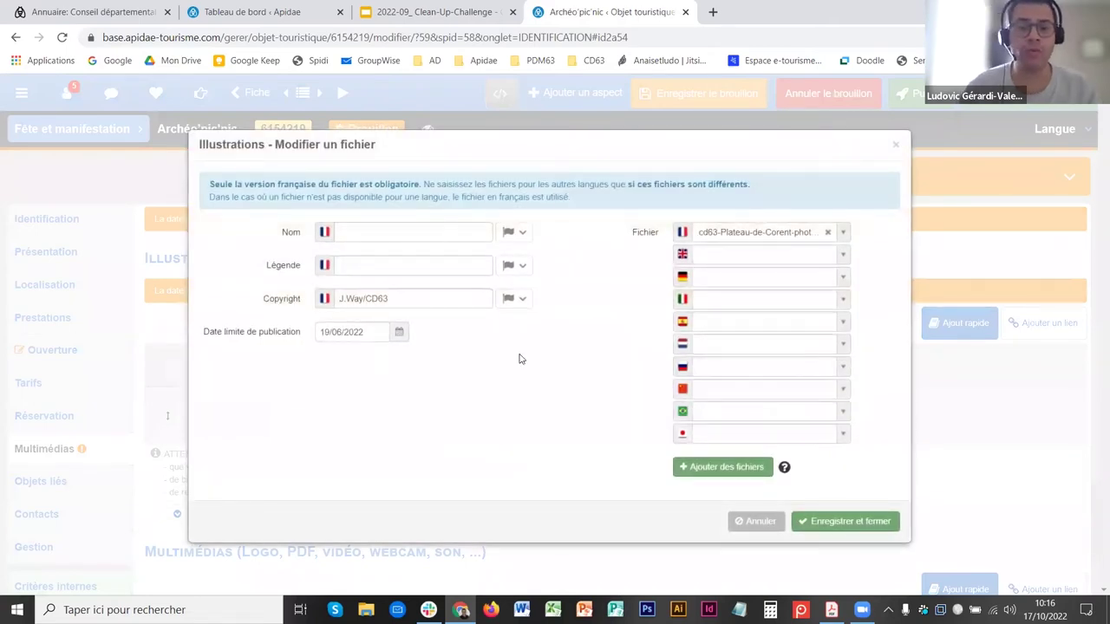
{"action": "left_click", "coordinate": [387, 336]}
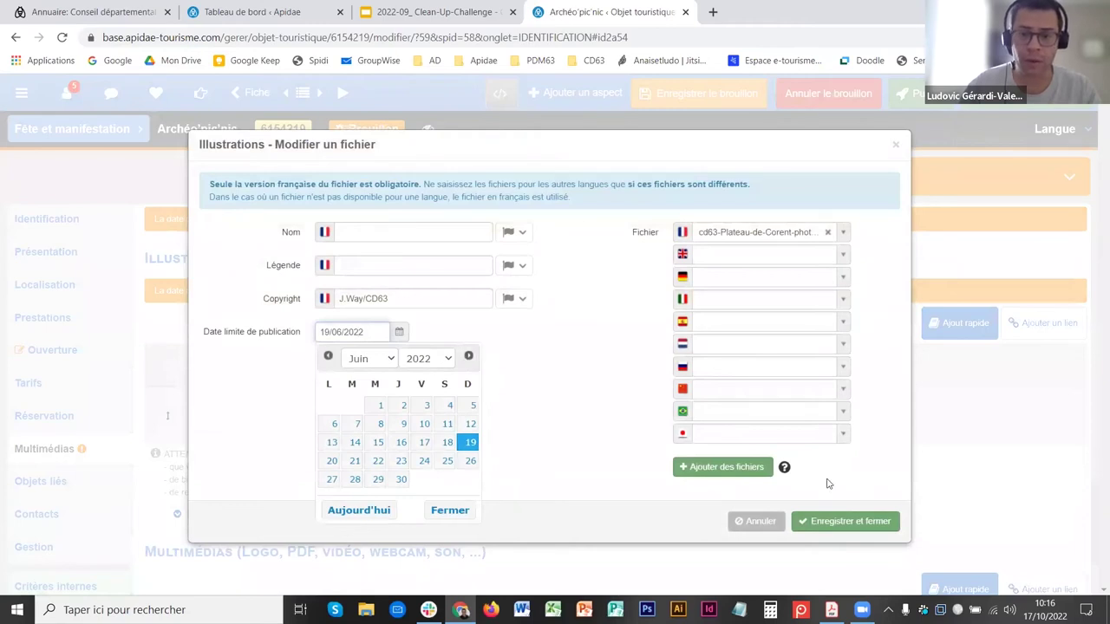
{"action": "left_click", "coordinate": [468, 357]}
{"action": "left_click", "coordinate": [469, 357]}
{"action": "left_click", "coordinate": [469, 356]}
{"action": "left_click", "coordinate": [468, 356]}
{"action": "left_click", "coordinate": [469, 356]}
{"action": "left_click", "coordinate": [468, 356]}
{"action": "left_click", "coordinate": [468, 357]}
{"action": "left_click", "coordinate": [468, 356]}
{"action": "left_click", "coordinate": [469, 357]}
{"action": "left_click", "coordinate": [468, 356]}
{"action": "left_click", "coordinate": [468, 357]}
{"action": "left_click", "coordinate": [468, 357]}
{"action": "left_click", "coordinate": [469, 357]}
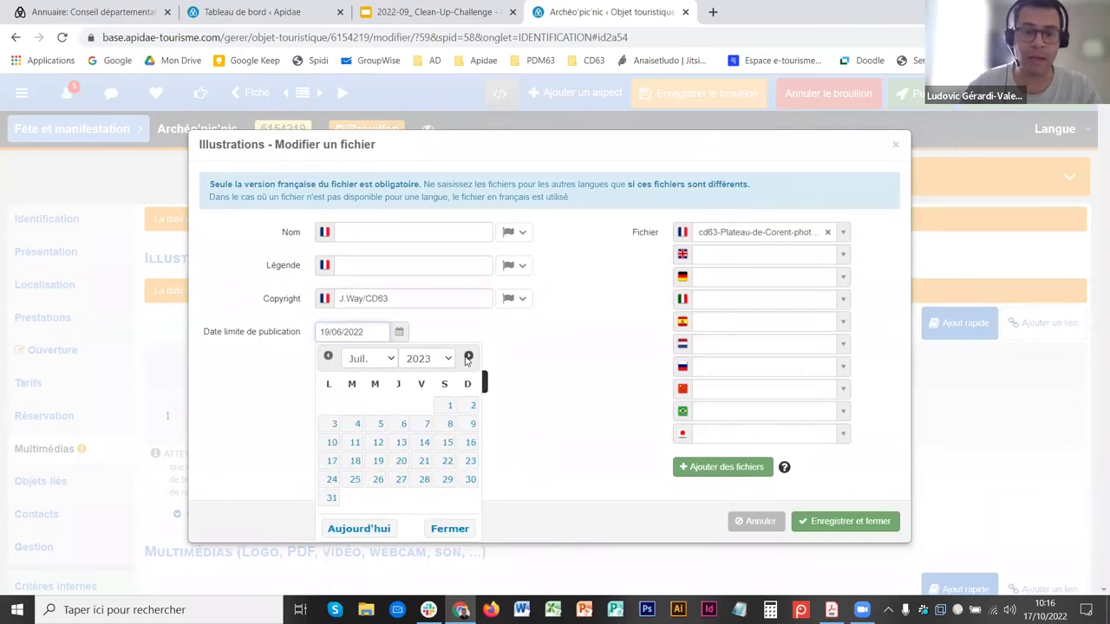
{"action": "left_click", "coordinate": [468, 357]}
{"action": "left_click", "coordinate": [401, 481]}
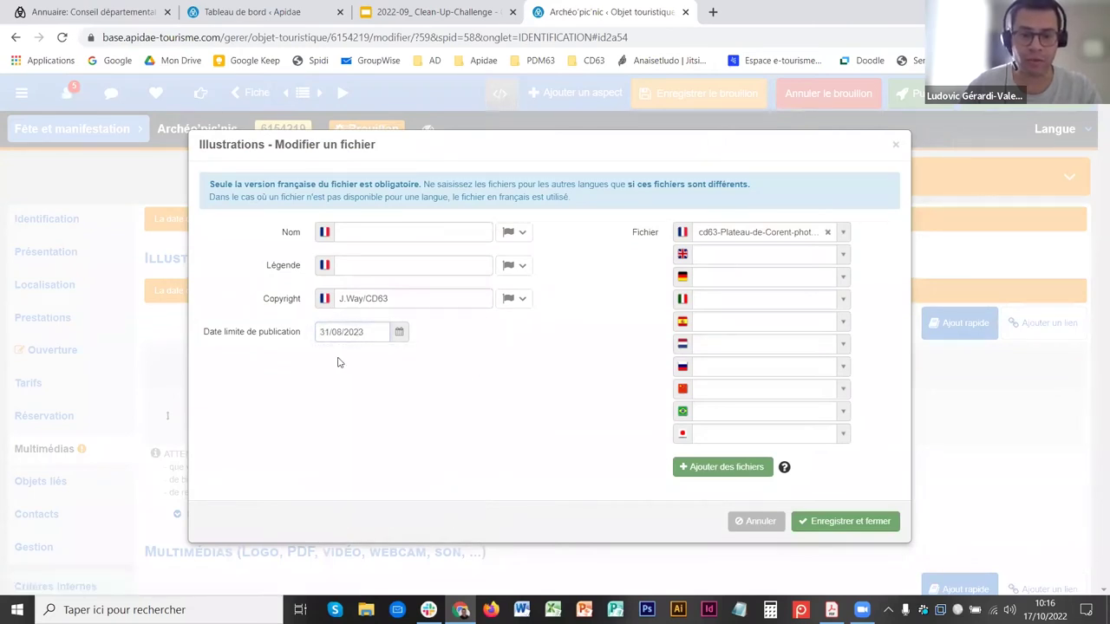
{"action": "left_click", "coordinate": [856, 524]}
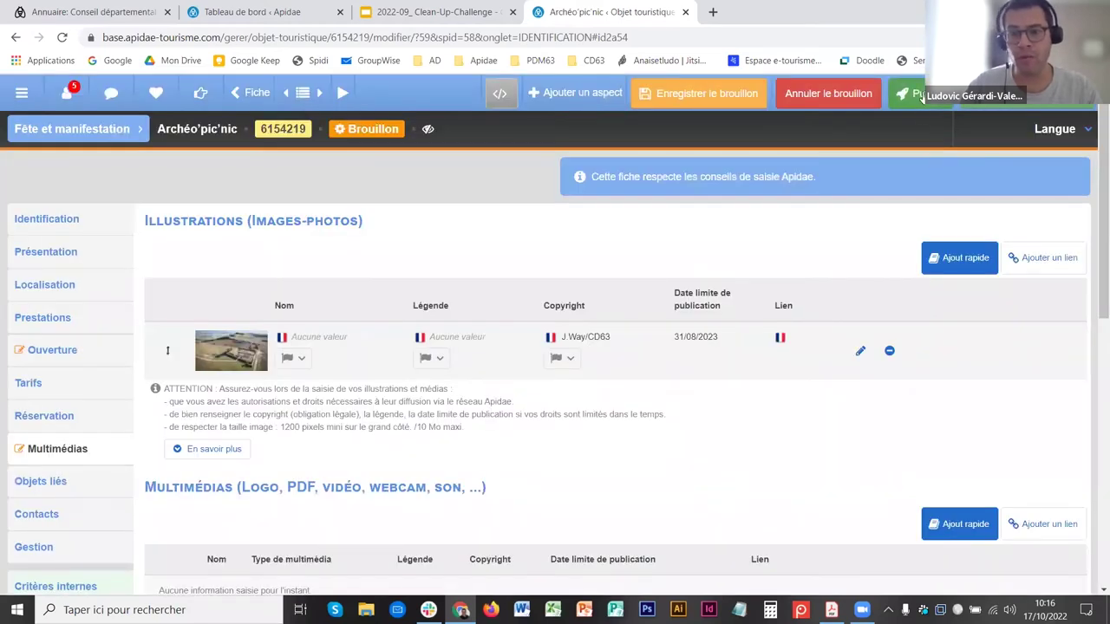
Check the illustration's new publication date, discard the Archéo'pic'nic draft, and return to the Clean-Up-Challenge to-do list.
{"action": "left_click_drag", "start_coordinate": [719, 340], "coordinate": [674, 340]}
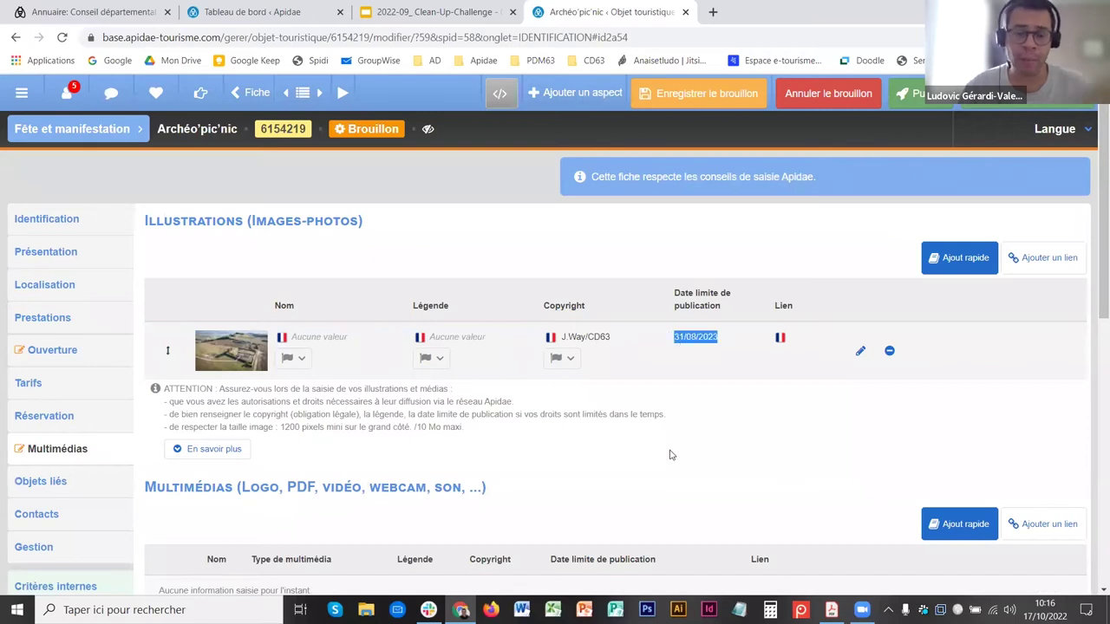
{"action": "left_click", "coordinate": [820, 95]}
{"action": "left_click", "coordinate": [733, 373]}
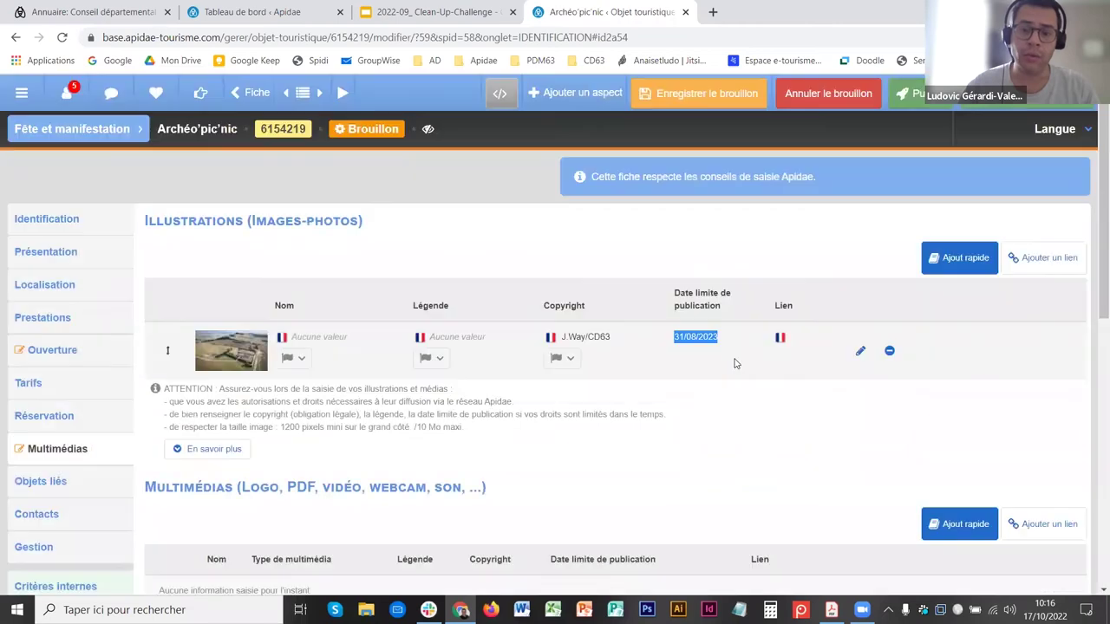
{"action": "left_click", "coordinate": [452, 14]}
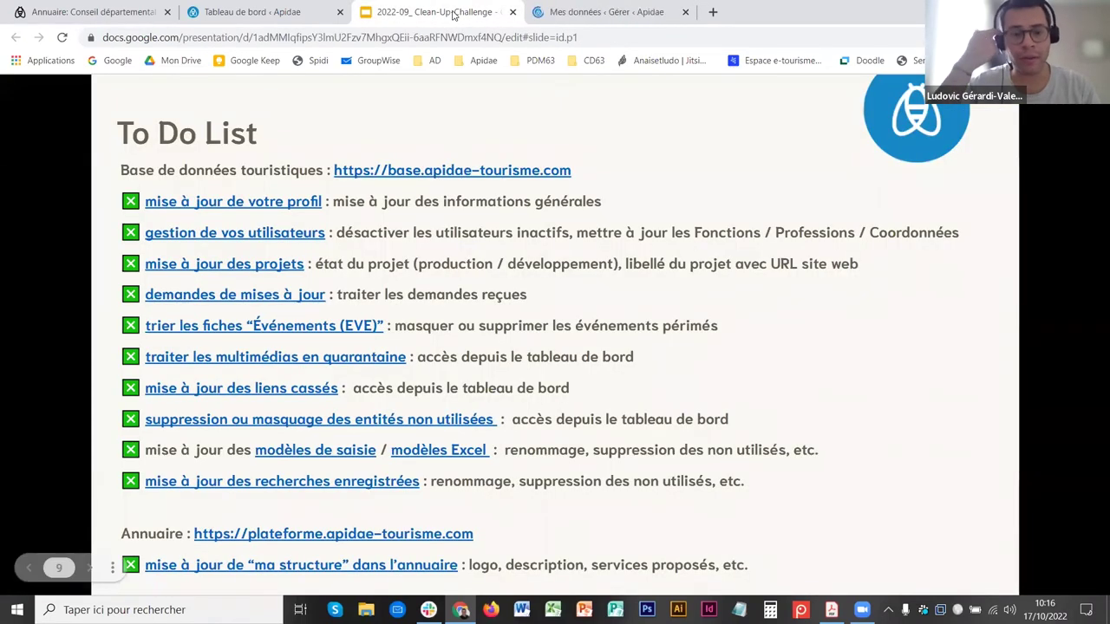
List the dashboard's records with broken links and open Communauté de communes Billom Communauté for editing.
{"action": "left_click", "coordinate": [240, 392]}
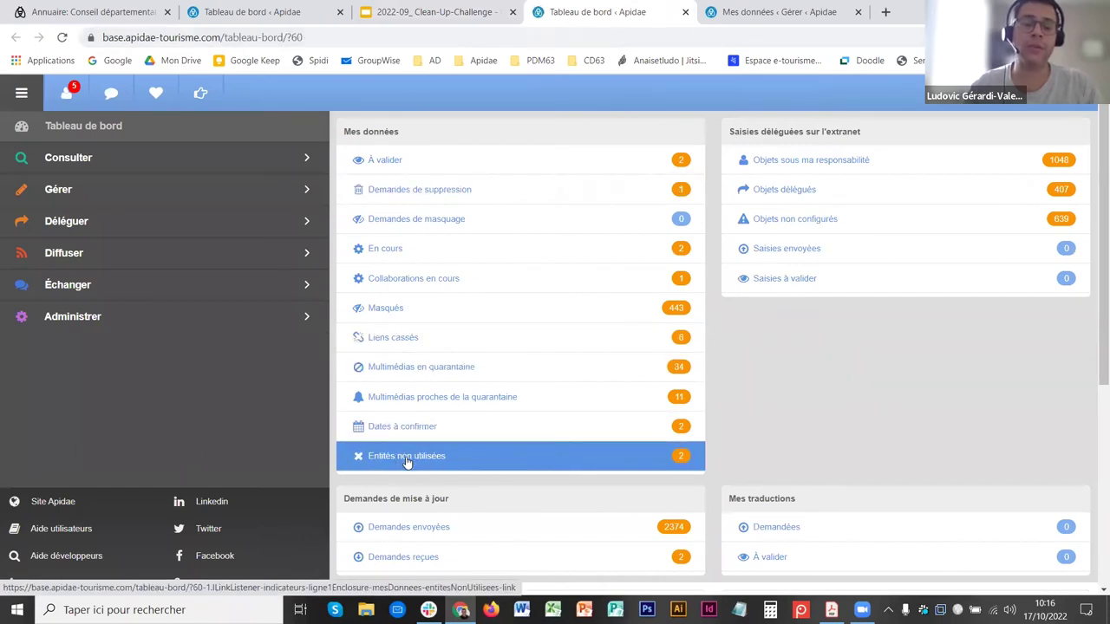
{"action": "left_click", "coordinate": [410, 345]}
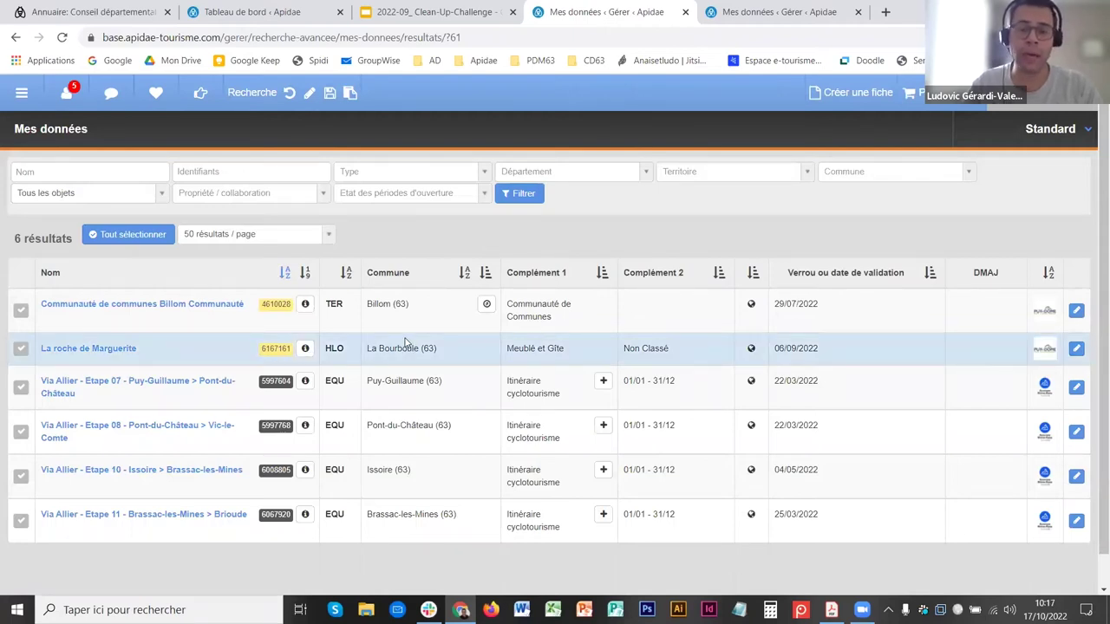
{"action": "left_click", "coordinate": [1076, 312]}
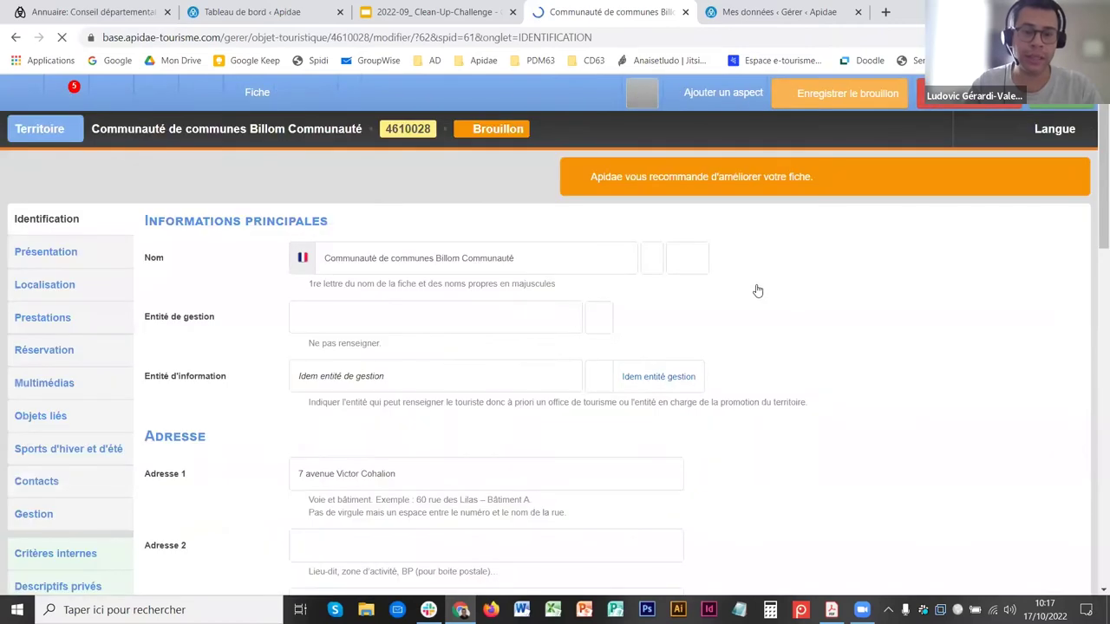
Inspect the website URL under Moyens de communication and the record's broken-link recommendation.
{"action": "scroll", "coordinate": [755, 290], "scroll_direction": "down", "scroll_amount": 5}
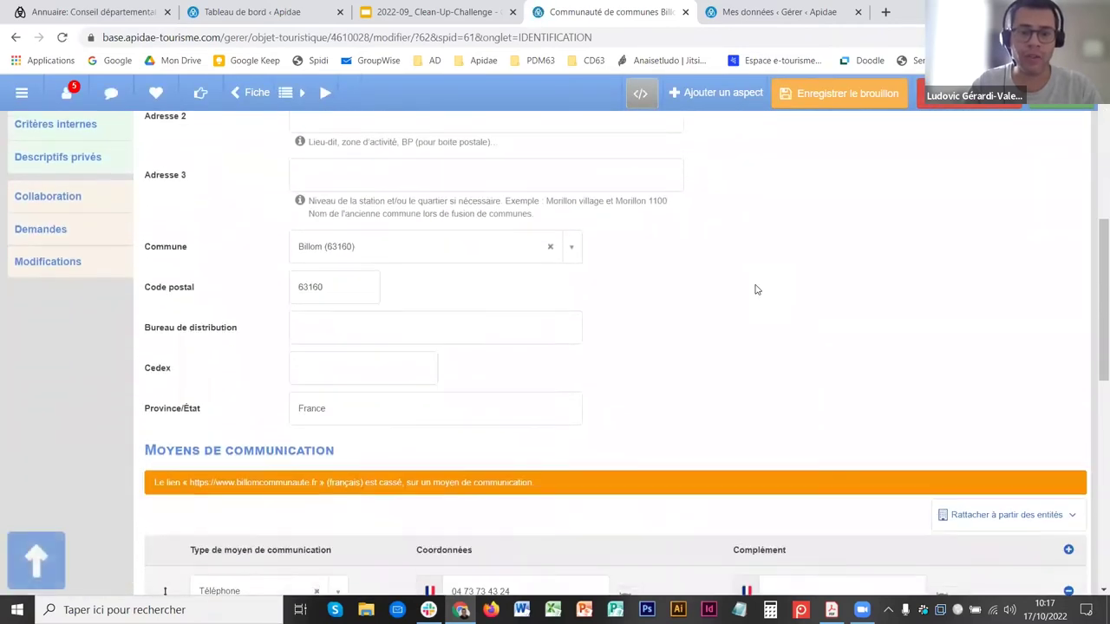
{"action": "scroll", "coordinate": [755, 289], "scroll_direction": "down", "scroll_amount": 3}
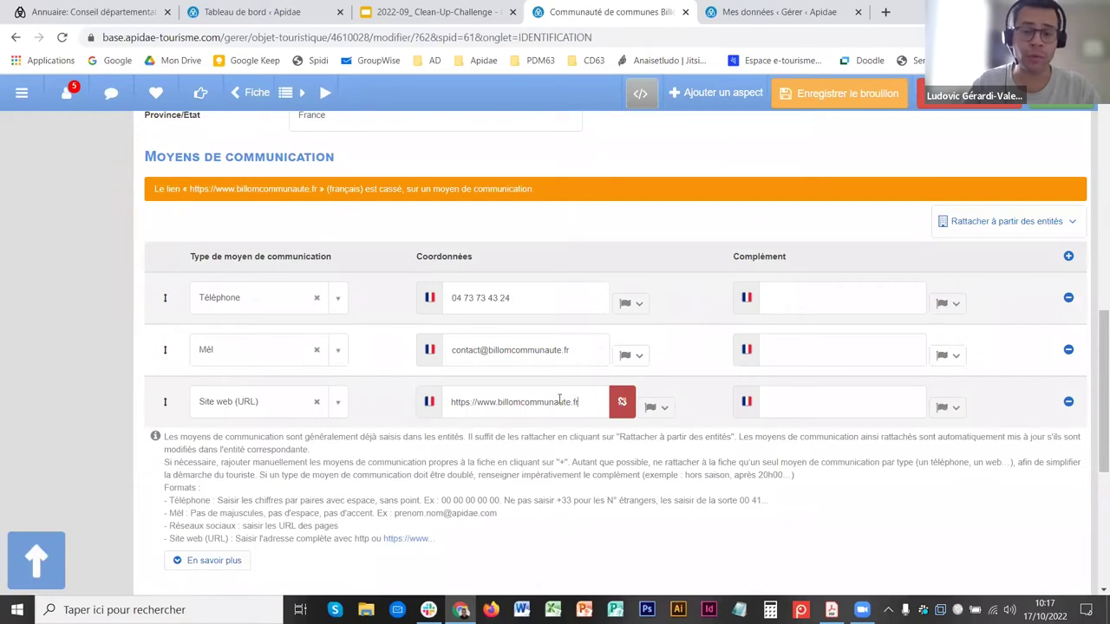
{"action": "left_click_drag", "start_coordinate": [580, 402], "coordinate": [432, 403]}
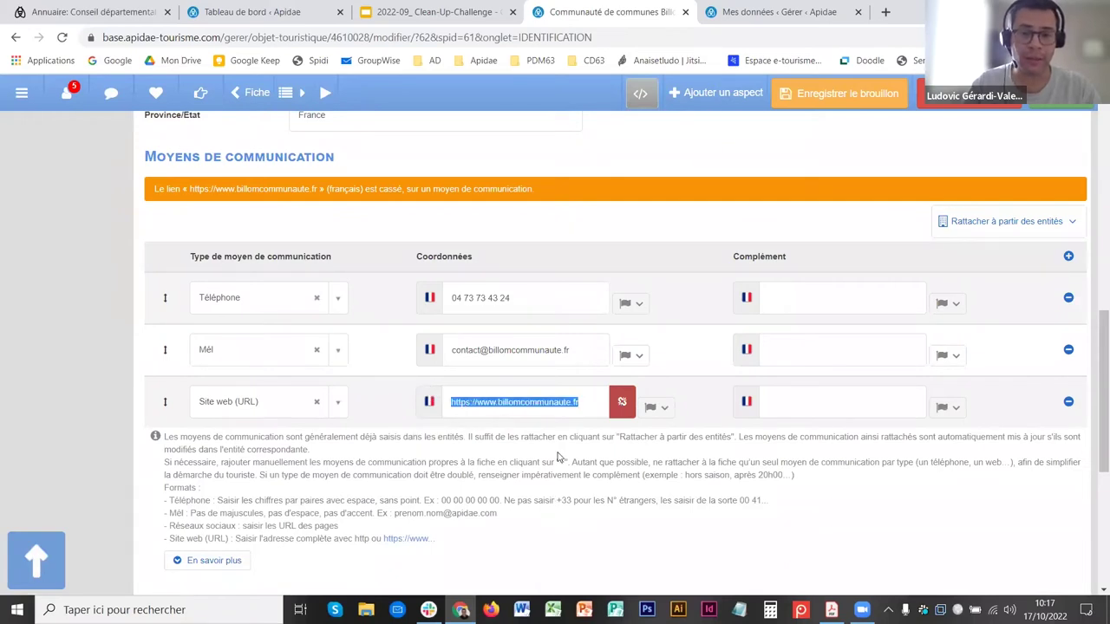
{"action": "left_click", "coordinate": [585, 403]}
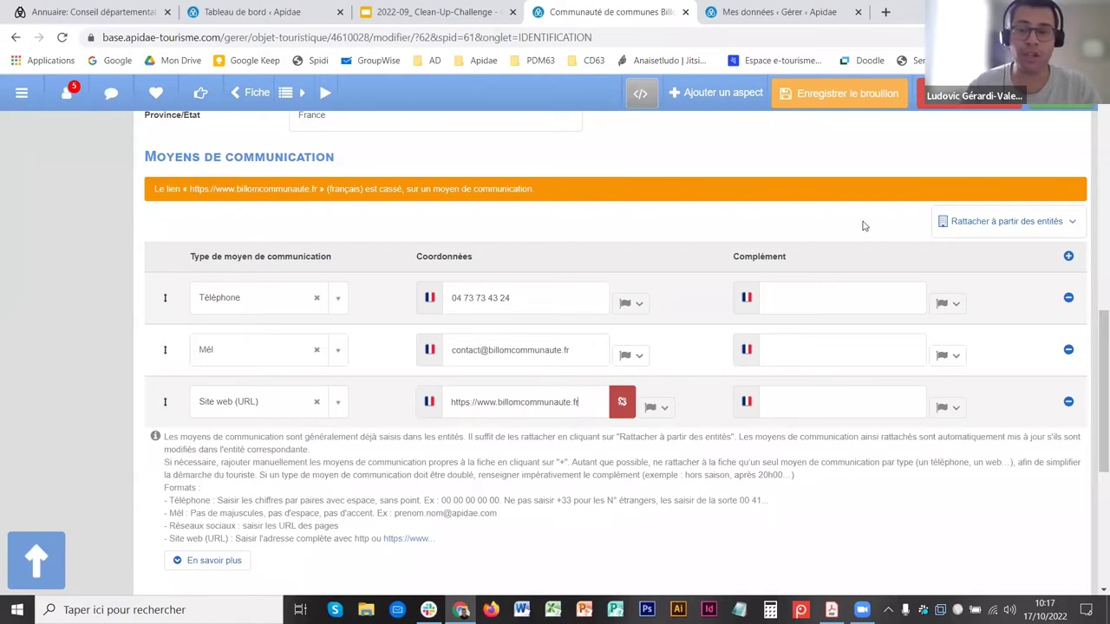
{"action": "left_click", "coordinate": [1057, 99]}
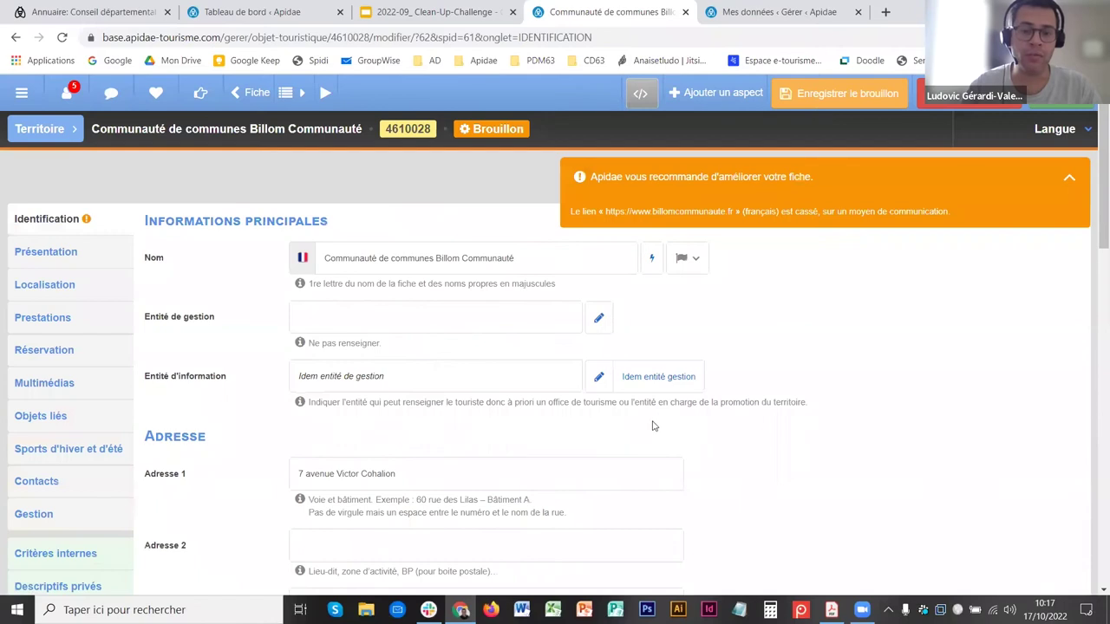
Examine the website URL flagged as broken under Moyens de communication and return to the Clean-Up-Challenge to-do list.
{"action": "scroll", "coordinate": [646, 477], "scroll_direction": "down", "scroll_amount": 2}
{"action": "scroll", "coordinate": [639, 523], "scroll_direction": "down", "scroll_amount": 8}
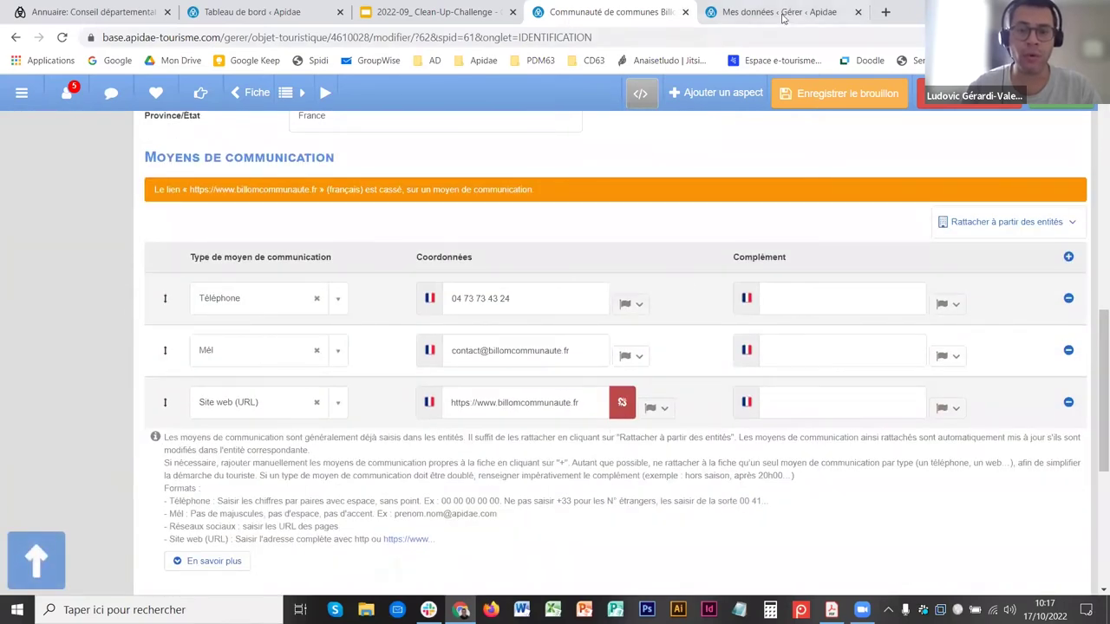
{"action": "left_click", "coordinate": [438, 13]}
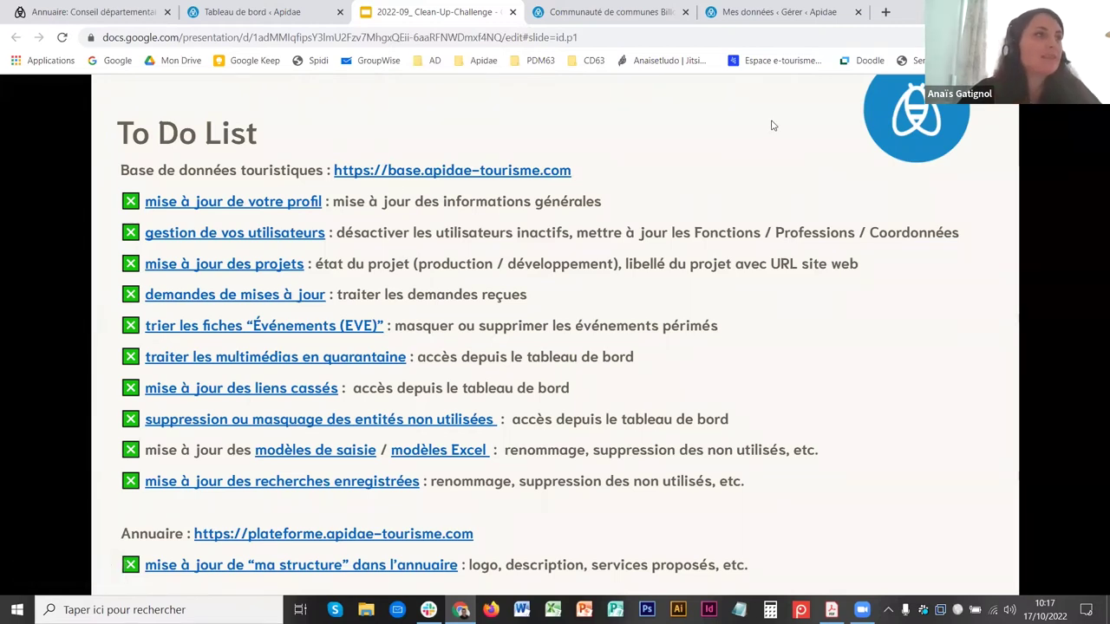
Discard the Communauté de communes Billom Communauté draft and close the record pages to get back to the to-do list.
{"action": "left_click", "coordinate": [640, 14]}
{"action": "left_click", "coordinate": [922, 96]}
{"action": "left_click", "coordinate": [716, 378]}
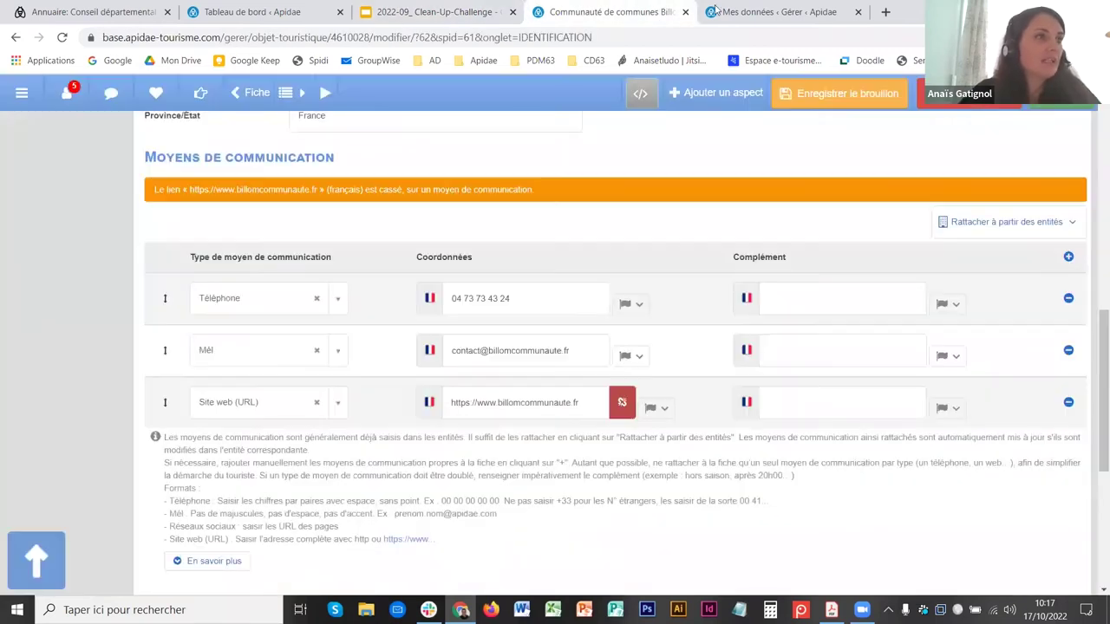
{"action": "left_click", "coordinate": [763, 12]}
{"action": "left_click", "coordinate": [858, 12]}
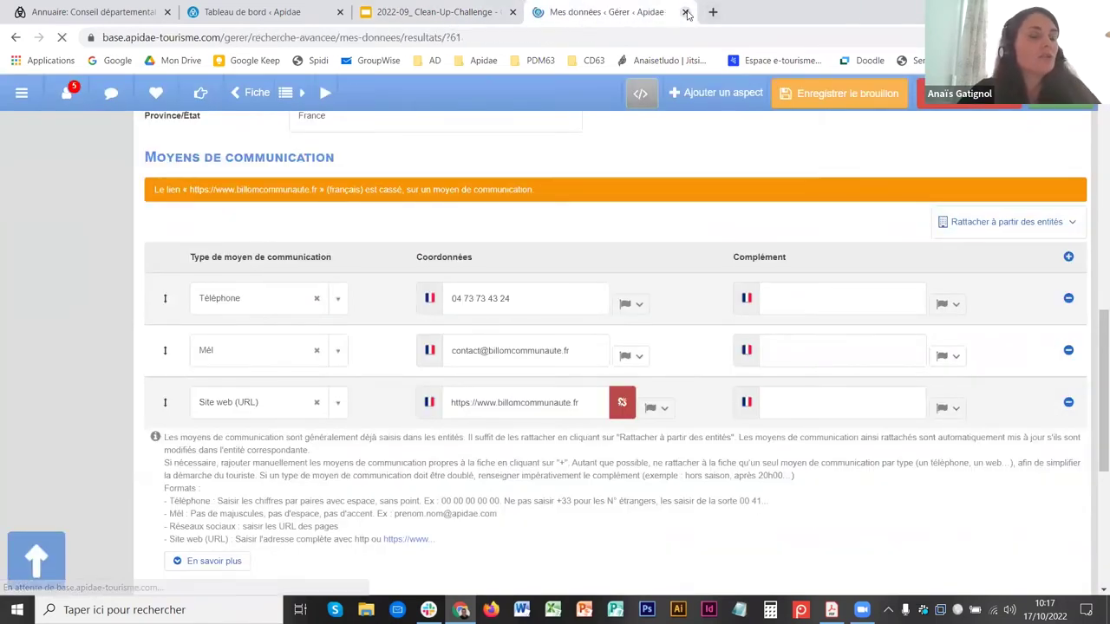
{"action": "left_click", "coordinate": [433, 12]}
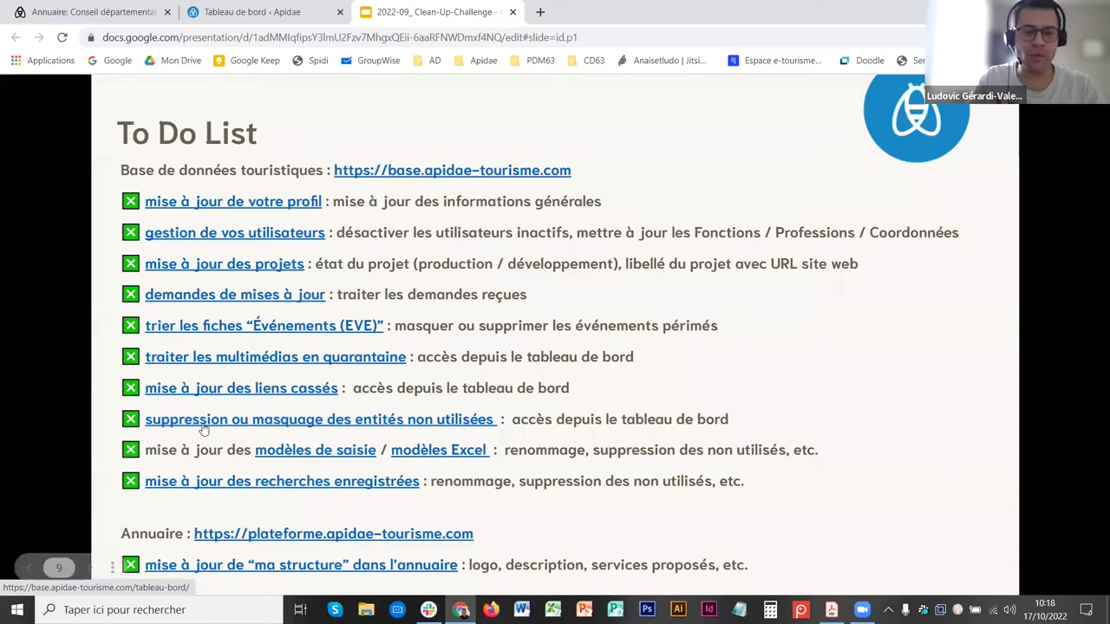
List the dashboard's unused entities, mark Pose Sauvage in the results, and return to the to-do list.
{"action": "left_click", "coordinate": [265, 426]}
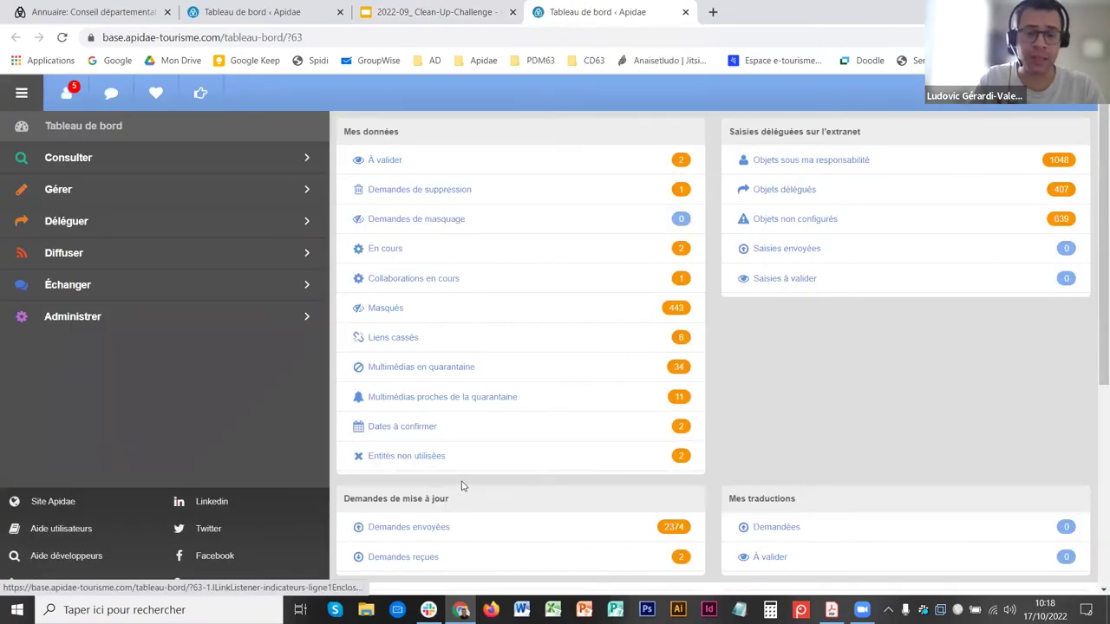
{"action": "left_click", "coordinate": [416, 461]}
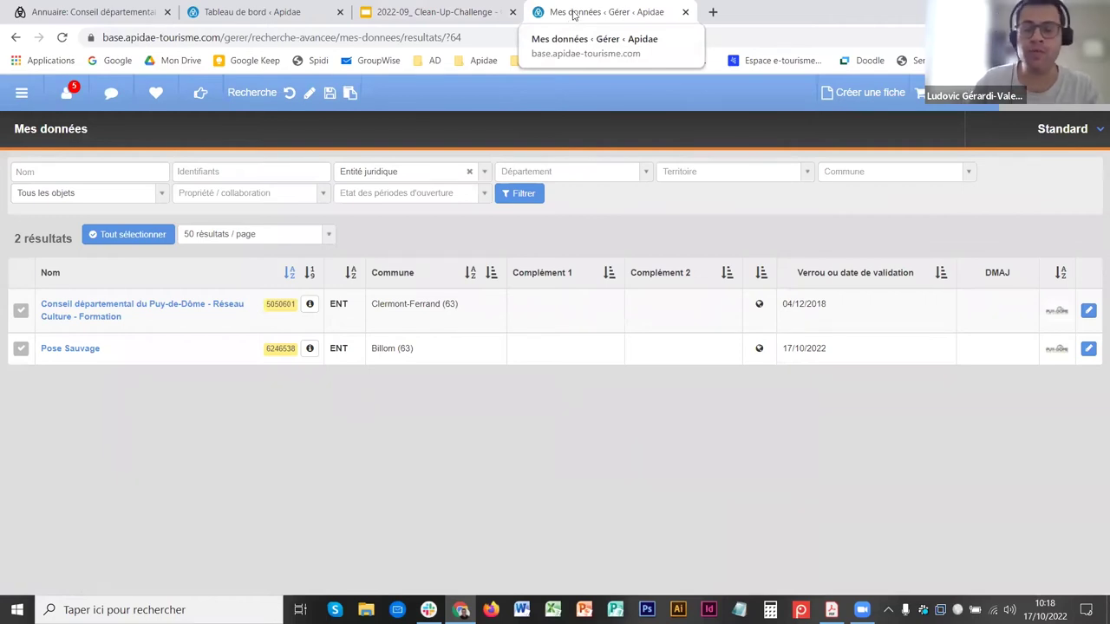
{"action": "left_click", "coordinate": [19, 349]}
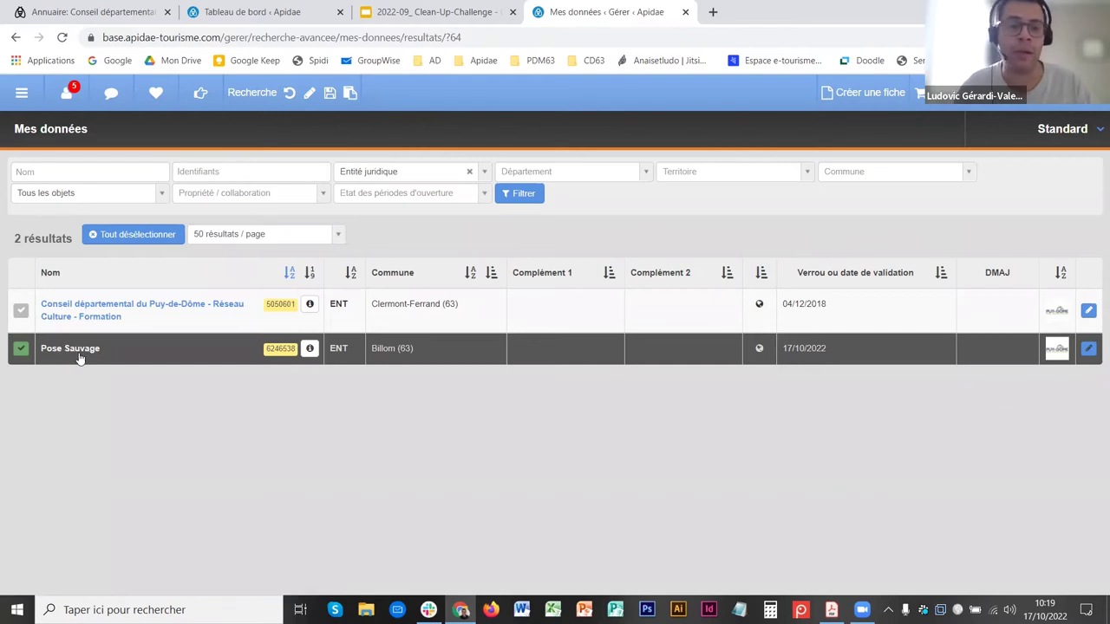
{"action": "left_click", "coordinate": [686, 12]}
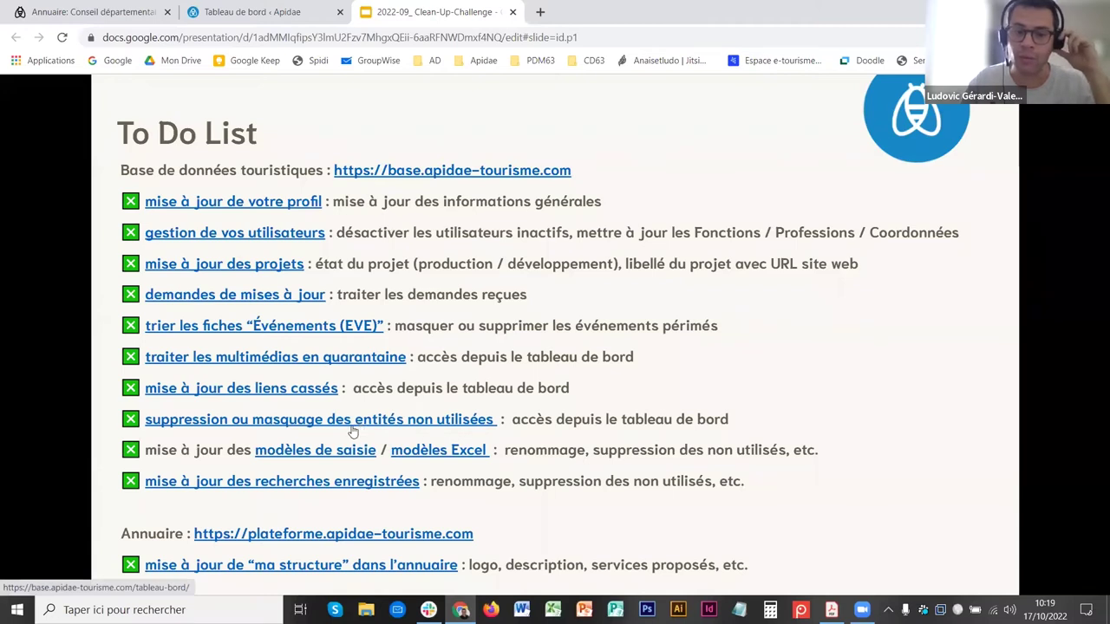
Review the member's collaborator input templates (modèles de saisie) from the to-do list, highlighting their count, and close the page.
{"action": "left_click", "coordinate": [303, 454]}
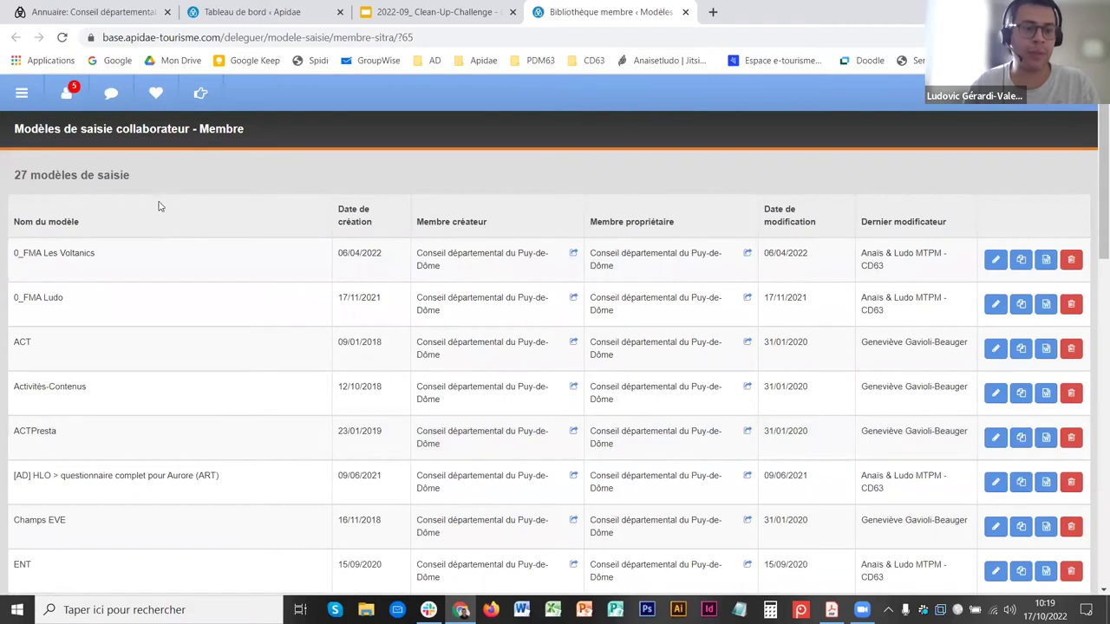
{"action": "left_click_drag", "start_coordinate": [15, 176], "coordinate": [139, 178]}
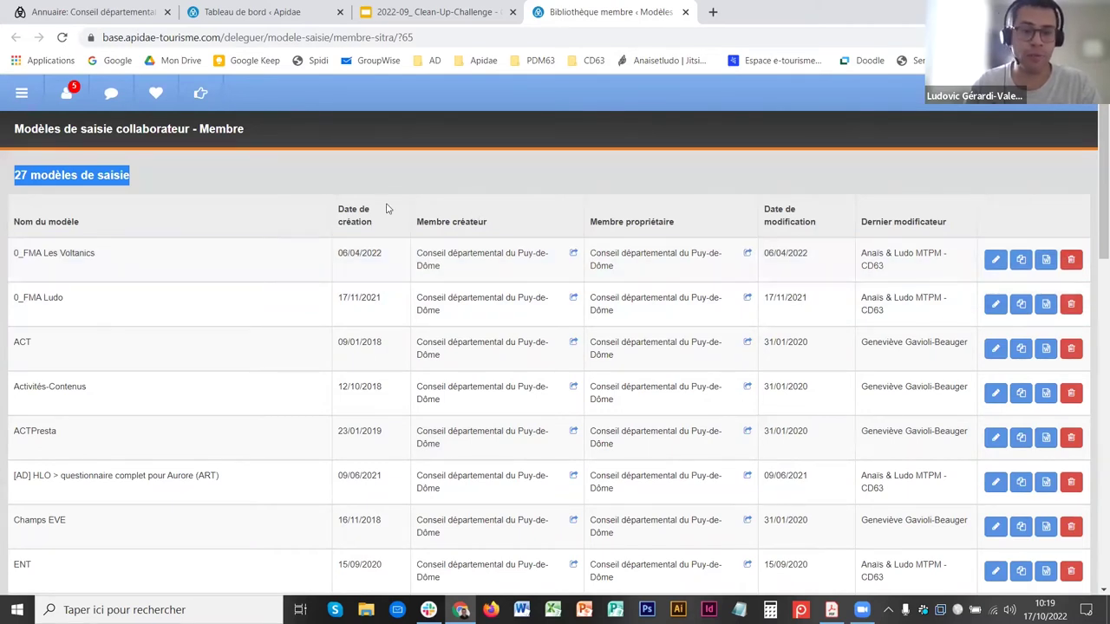
{"action": "left_click", "coordinate": [685, 12]}
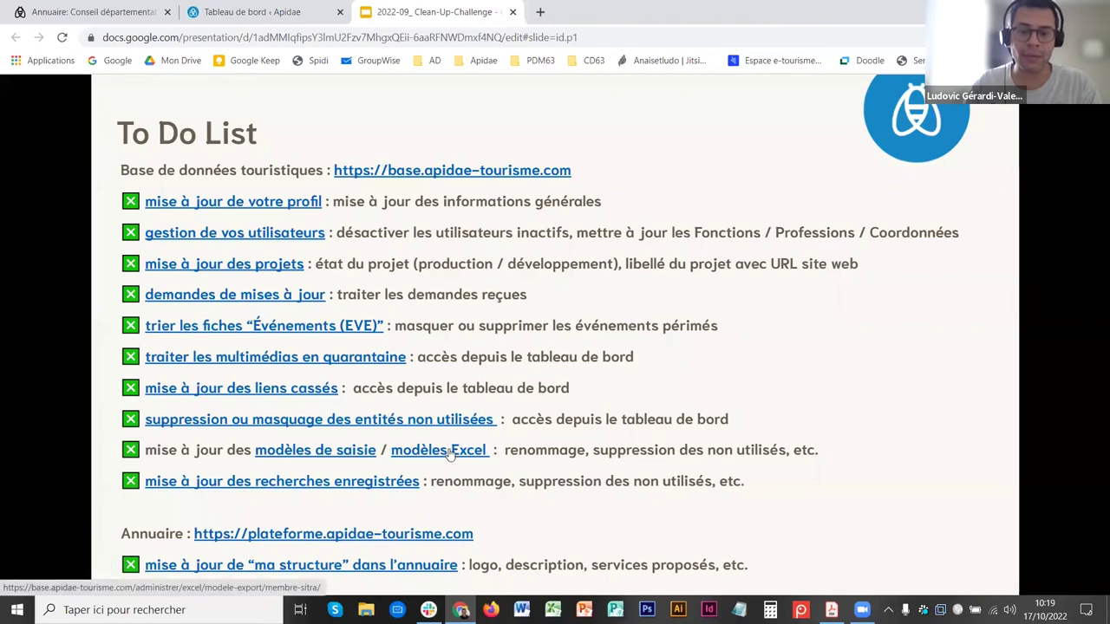
Review the member's Excel export templates from the to-do list, highlighting the [STT] GPS template name, and close the page.
{"action": "left_click", "coordinate": [449, 455]}
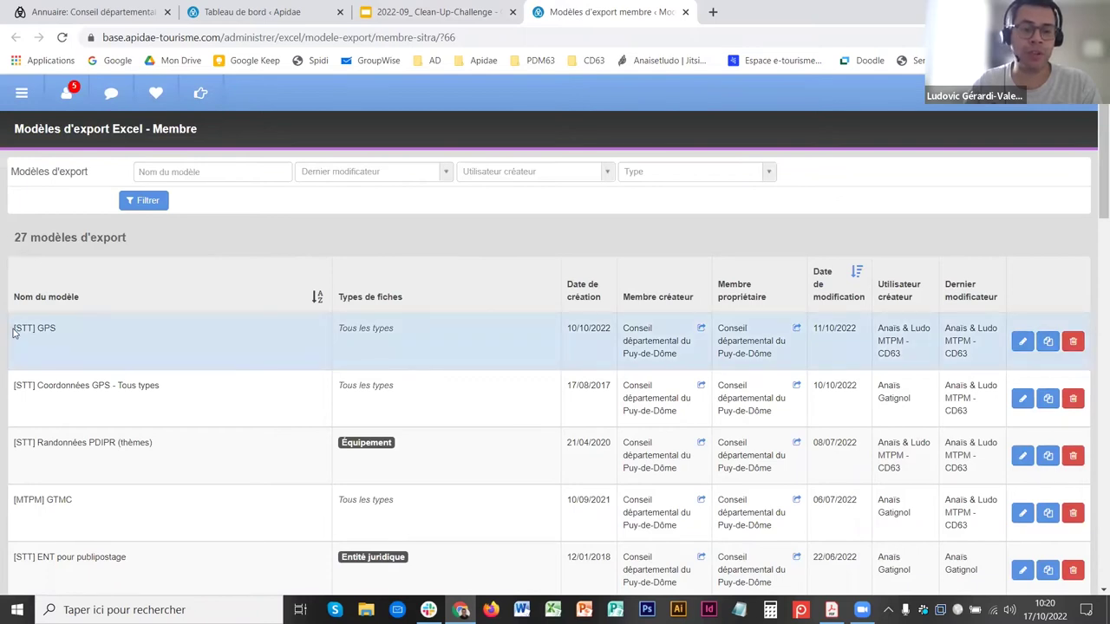
{"action": "left_click_drag", "start_coordinate": [14, 330], "coordinate": [55, 330]}
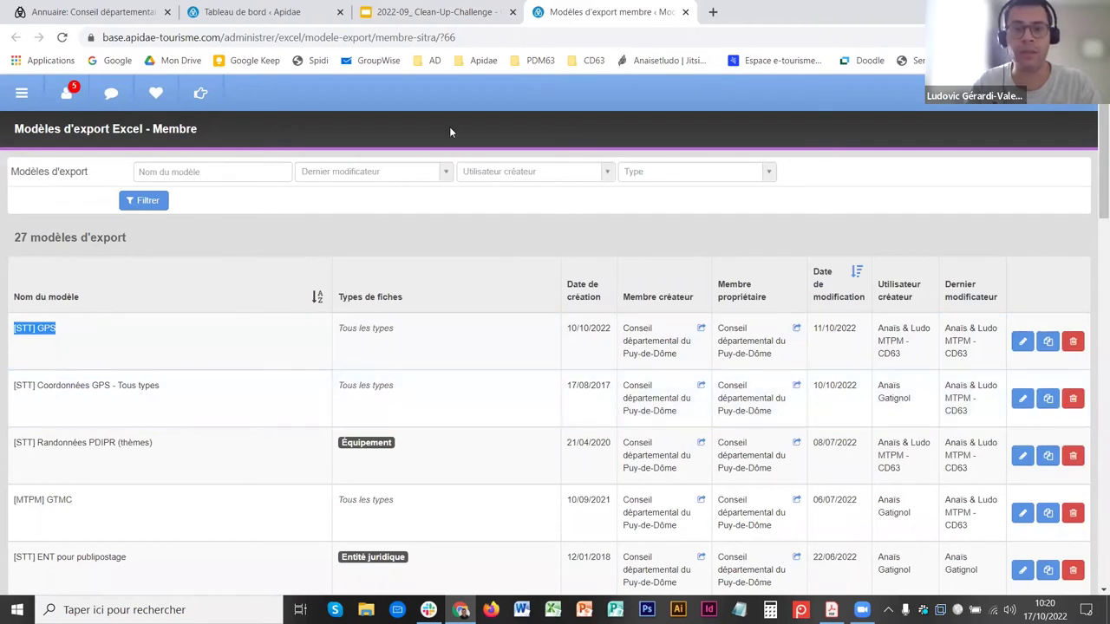
{"action": "left_click", "coordinate": [685, 13]}
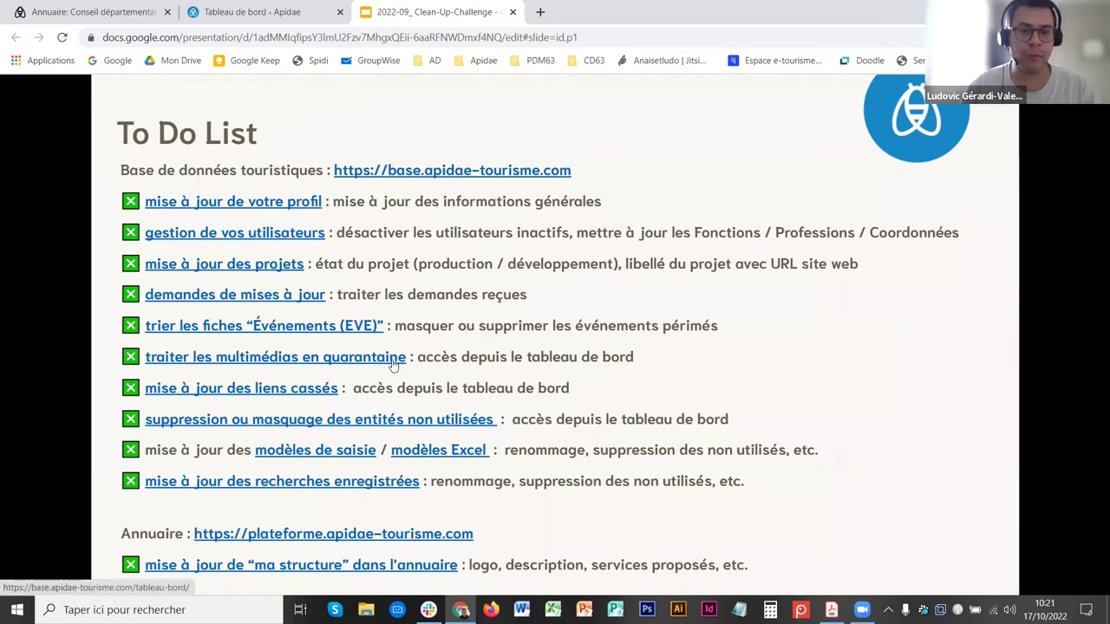
Open the saved searches page from the to-do list and look at the profile's options for saved searches and lists.
{"action": "left_click", "coordinate": [318, 482]}
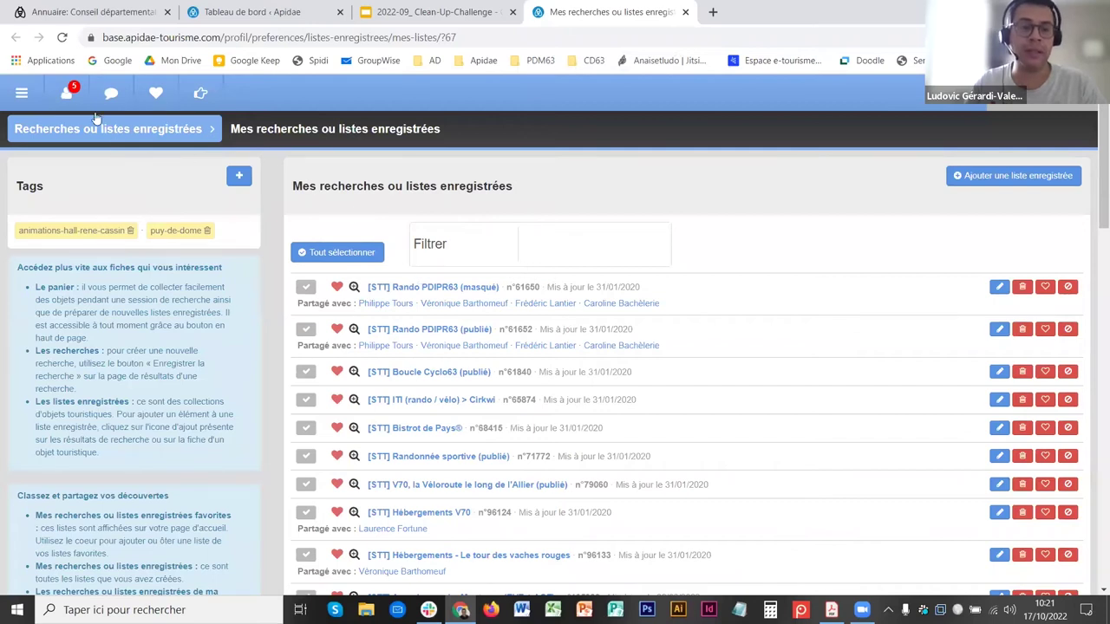
{"action": "left_click", "coordinate": [65, 93]}
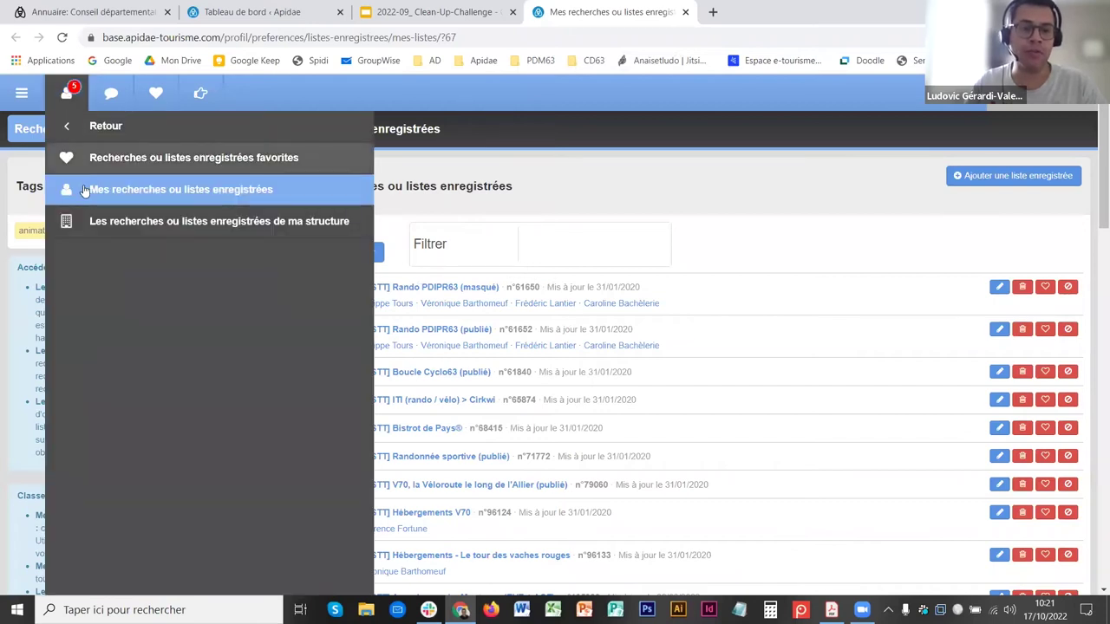
{"action": "left_click", "coordinate": [68, 126]}
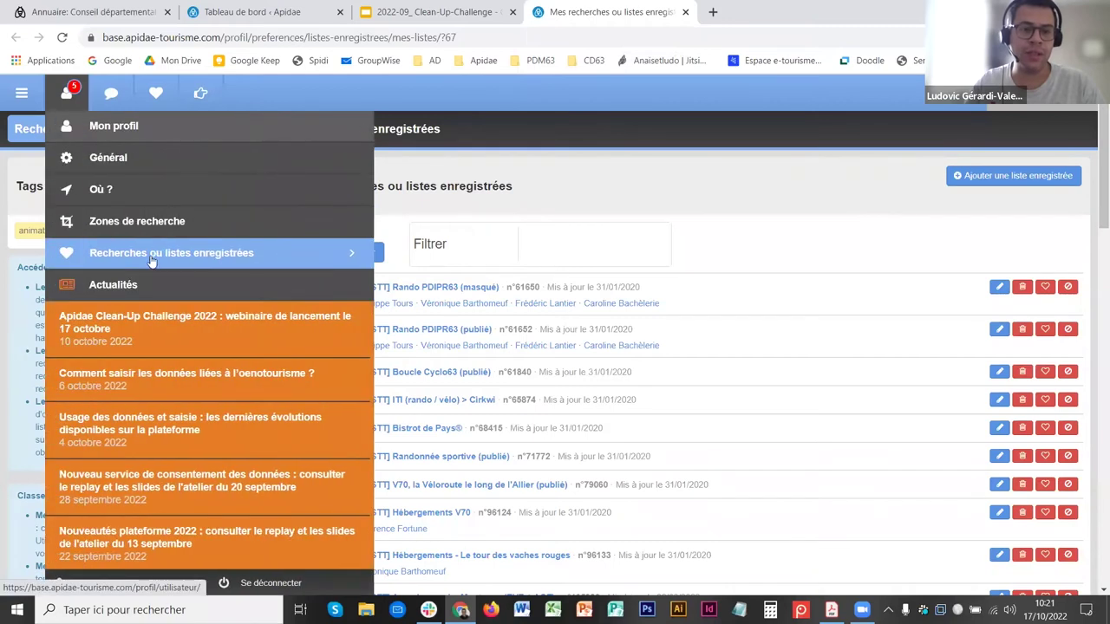
{"action": "left_click", "coordinate": [221, 252]}
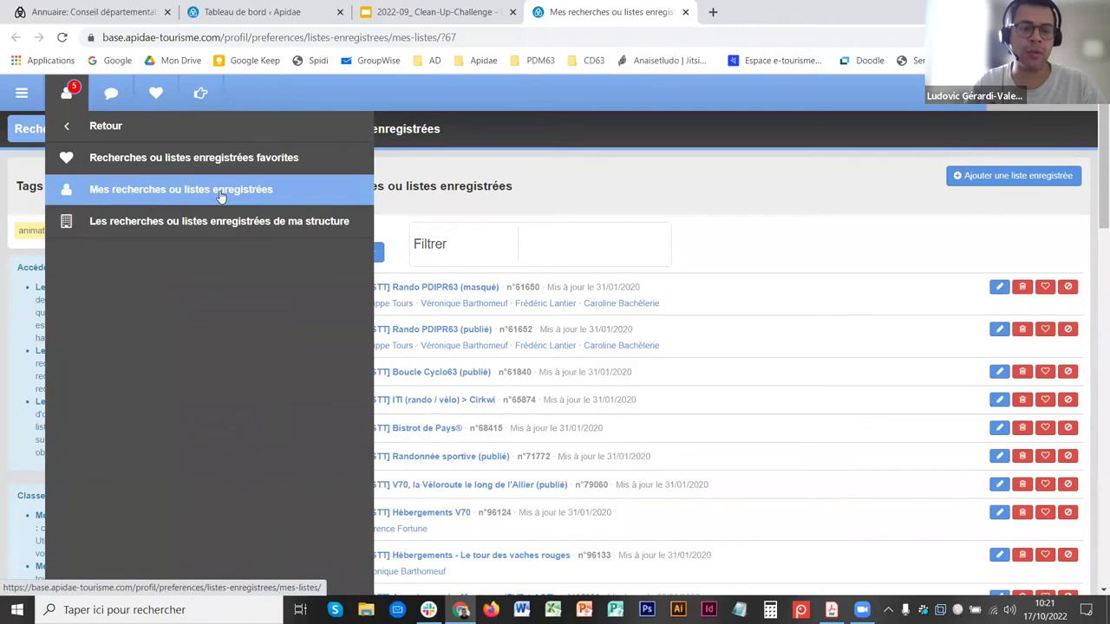
{"action": "left_click", "coordinate": [639, 198]}
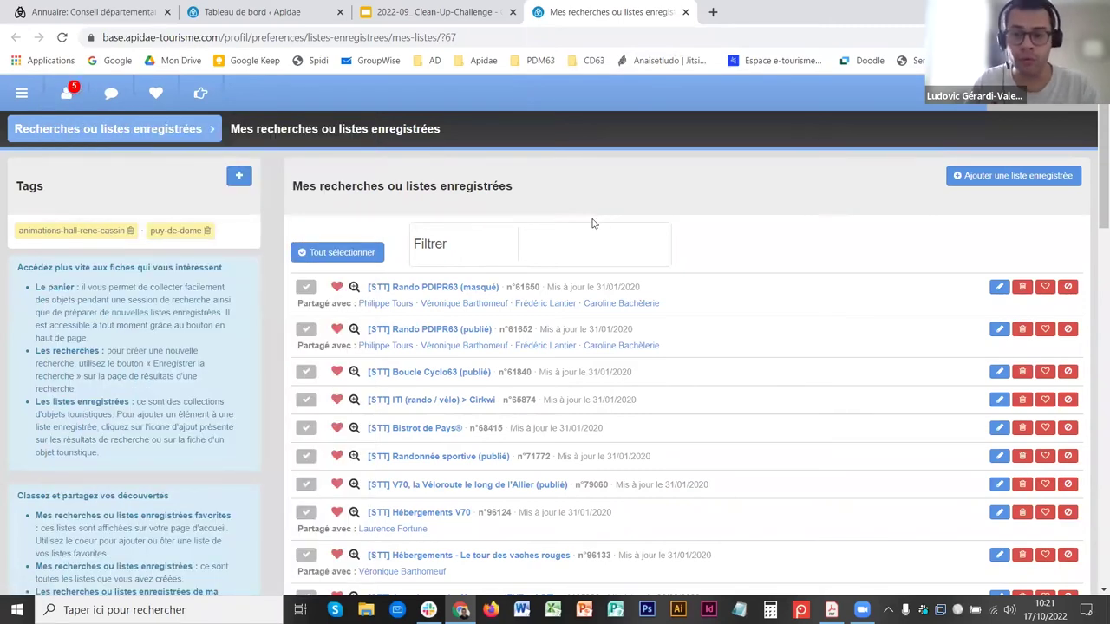
Examine the names, update dates and shares in Mes recherches ou listes enregistrées and return to the to-do list.
{"action": "scroll", "coordinate": [540, 346], "scroll_direction": "down", "scroll_amount": 7}
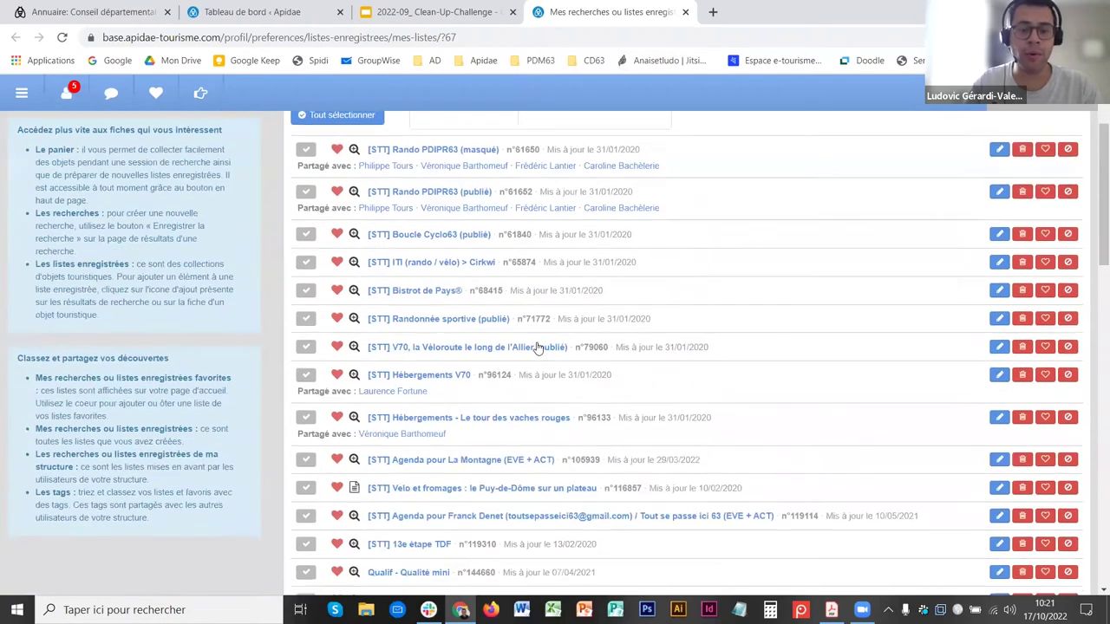
{"action": "scroll", "coordinate": [534, 338], "scroll_direction": "down", "scroll_amount": 6}
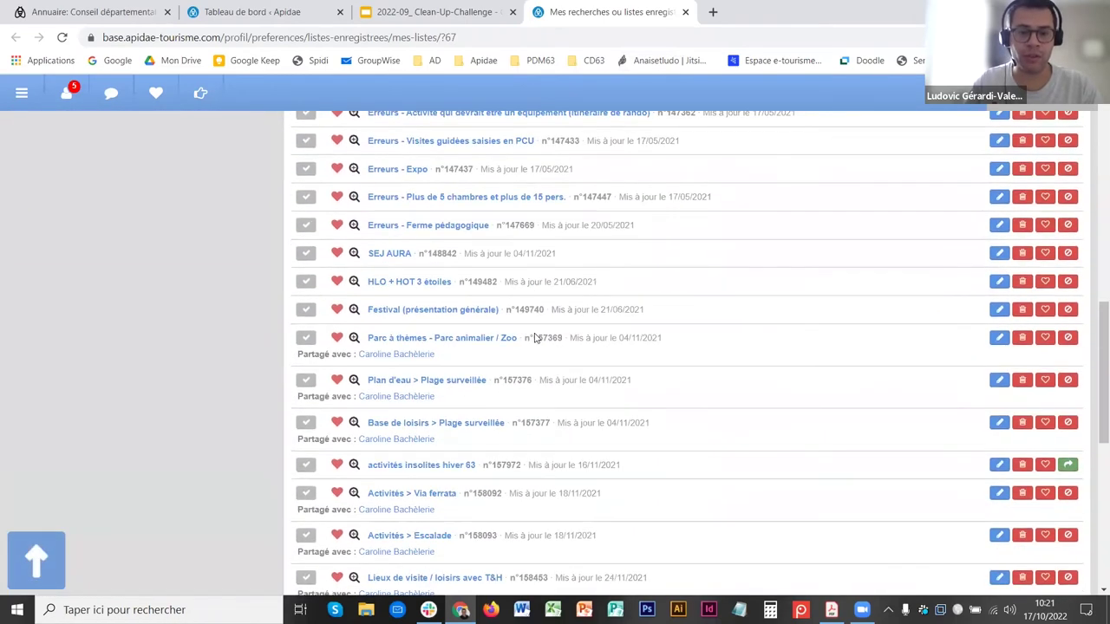
{"action": "scroll", "coordinate": [532, 338], "scroll_direction": "up", "scroll_amount": 4}
{"action": "scroll", "coordinate": [532, 338], "scroll_direction": "up", "scroll_amount": 8}
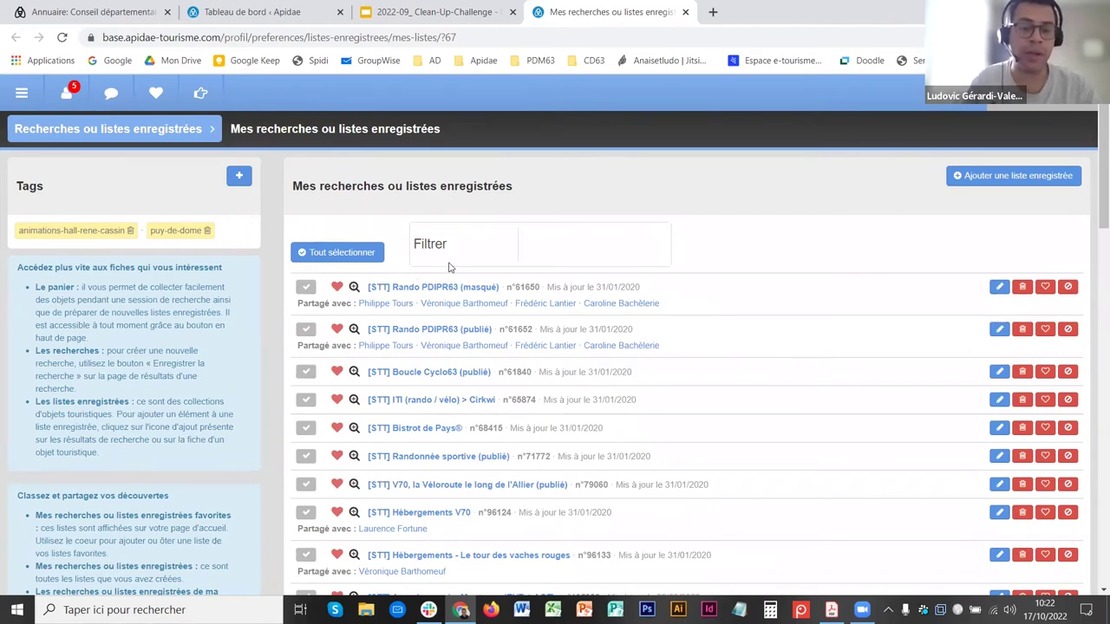
{"action": "left_click", "coordinate": [686, 13]}
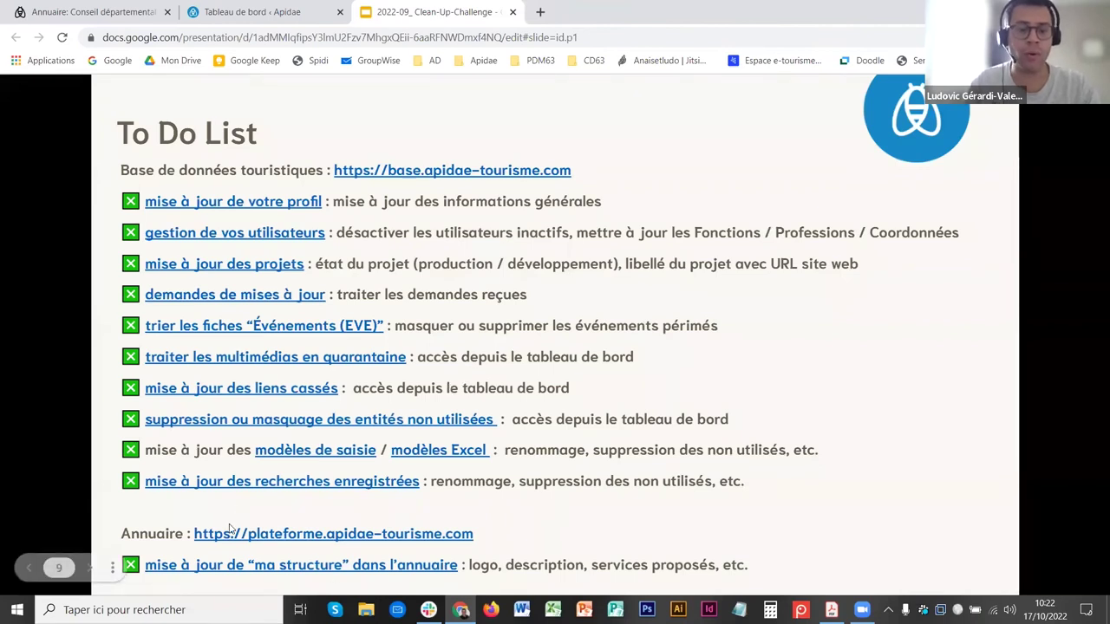
Browse the Annuaire opened from the to-do list's "ma structure" entry and sign out of the Apidae platform.
{"action": "left_click", "coordinate": [299, 568]}
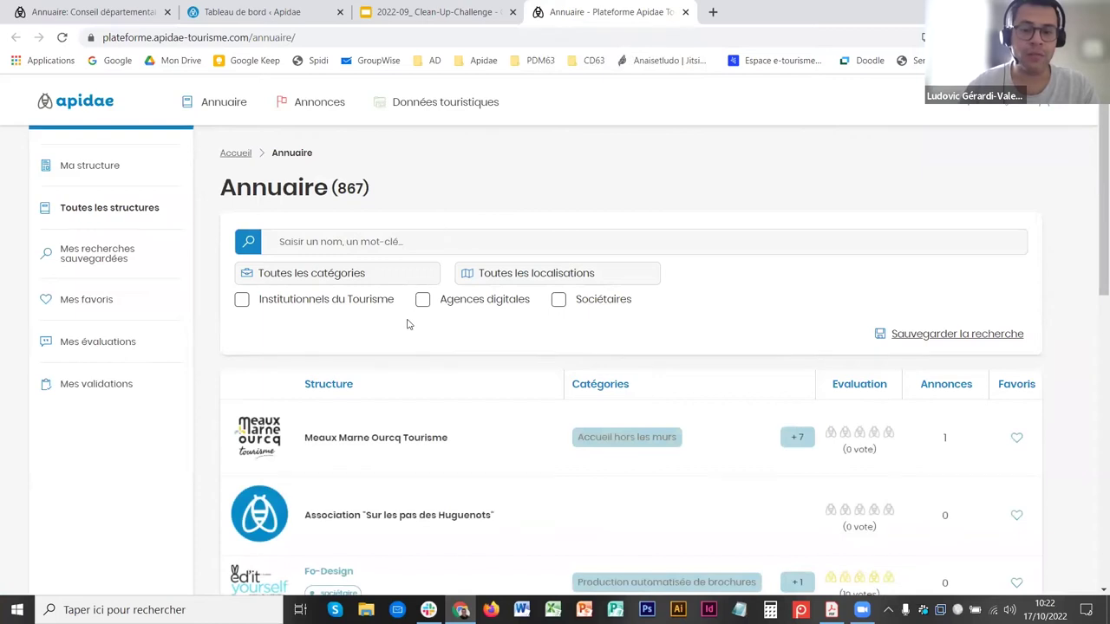
{"action": "scroll", "coordinate": [406, 328], "scroll_direction": "down", "scroll_amount": 3}
{"action": "scroll", "coordinate": [400, 337], "scroll_direction": "down", "scroll_amount": 1}
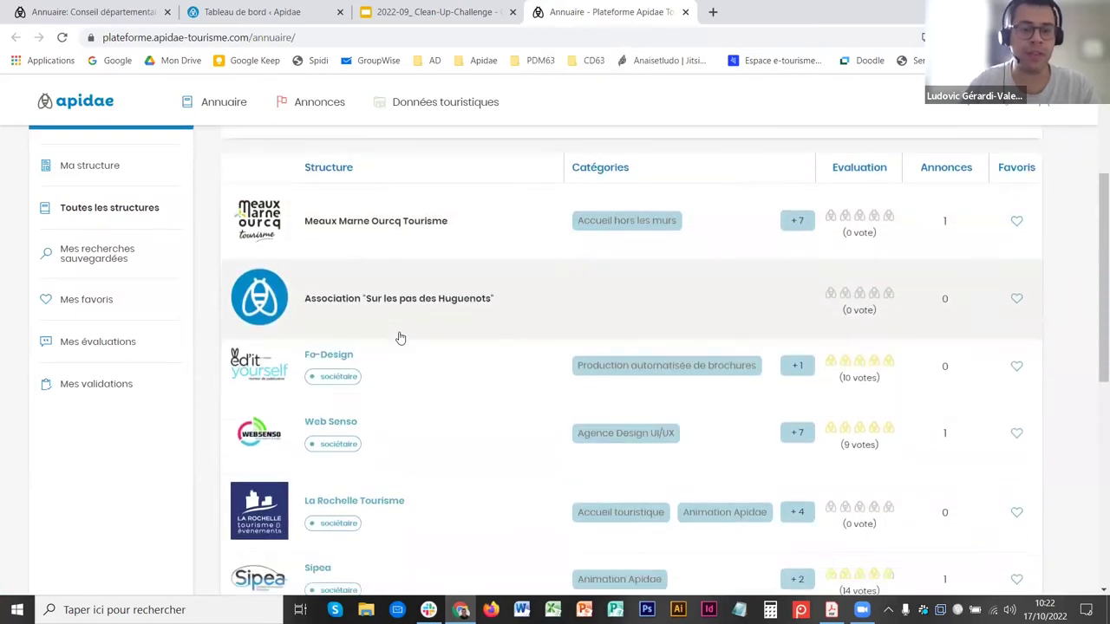
{"action": "scroll", "coordinate": [397, 338], "scroll_direction": "up", "scroll_amount": 4}
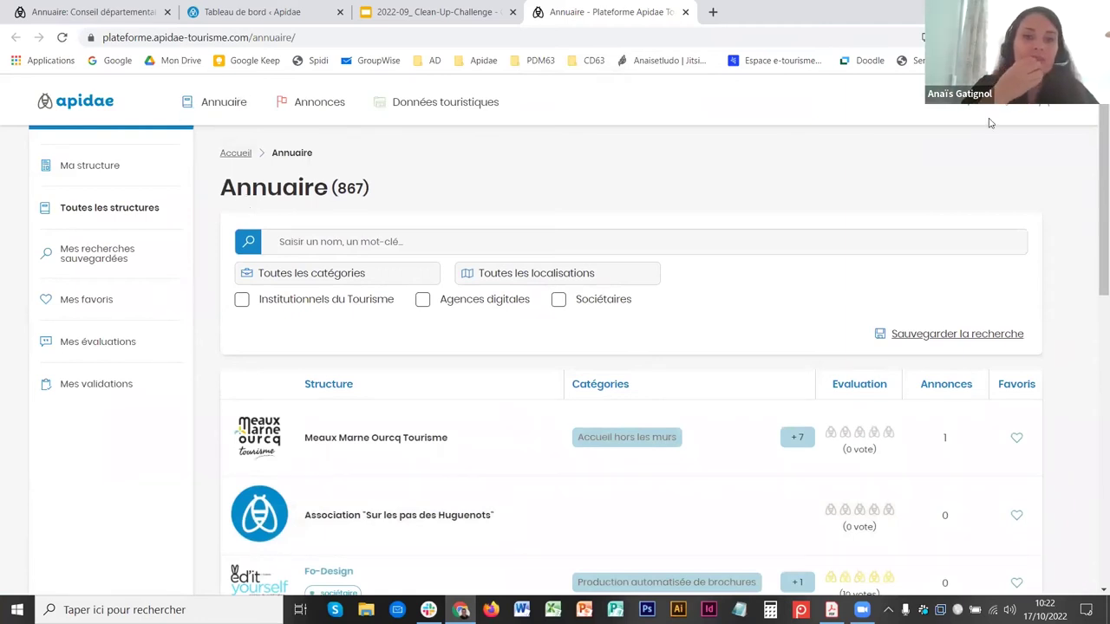
{"action": "left_click", "coordinate": [1047, 113]}
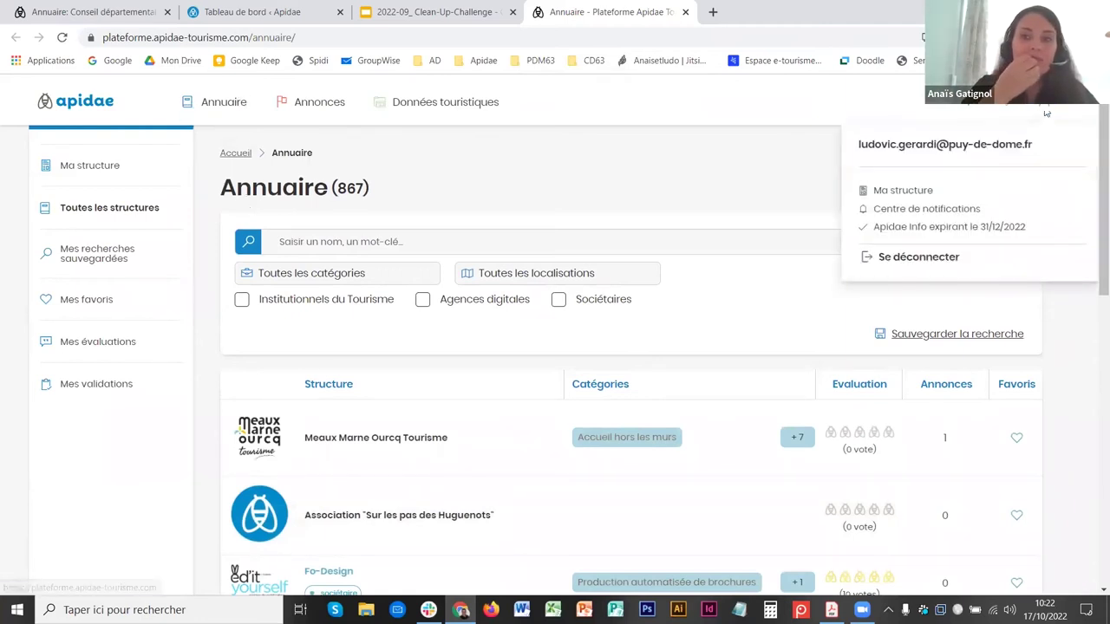
{"action": "left_click", "coordinate": [915, 257]}
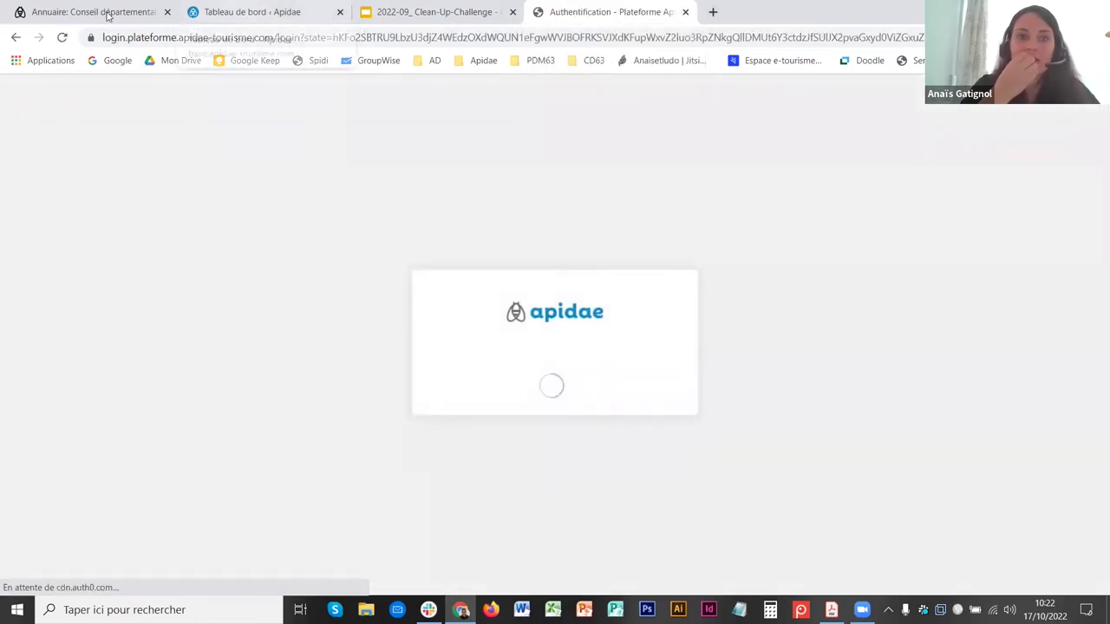
Open the Annonces page from the dashboard's Échanger section and sign in to the platform with the Apidae account.
{"action": "left_click", "coordinate": [347, 13]}
{"action": "left_click_drag", "start_coordinate": [351, 15], "coordinate": [490, 10]}
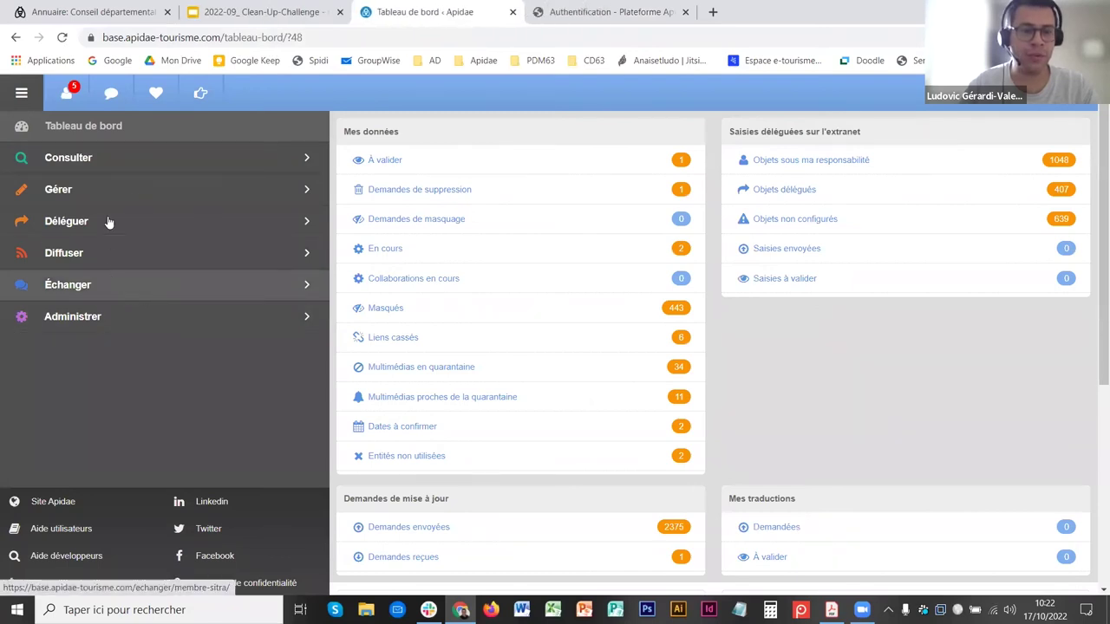
{"action": "left_click", "coordinate": [100, 291]}
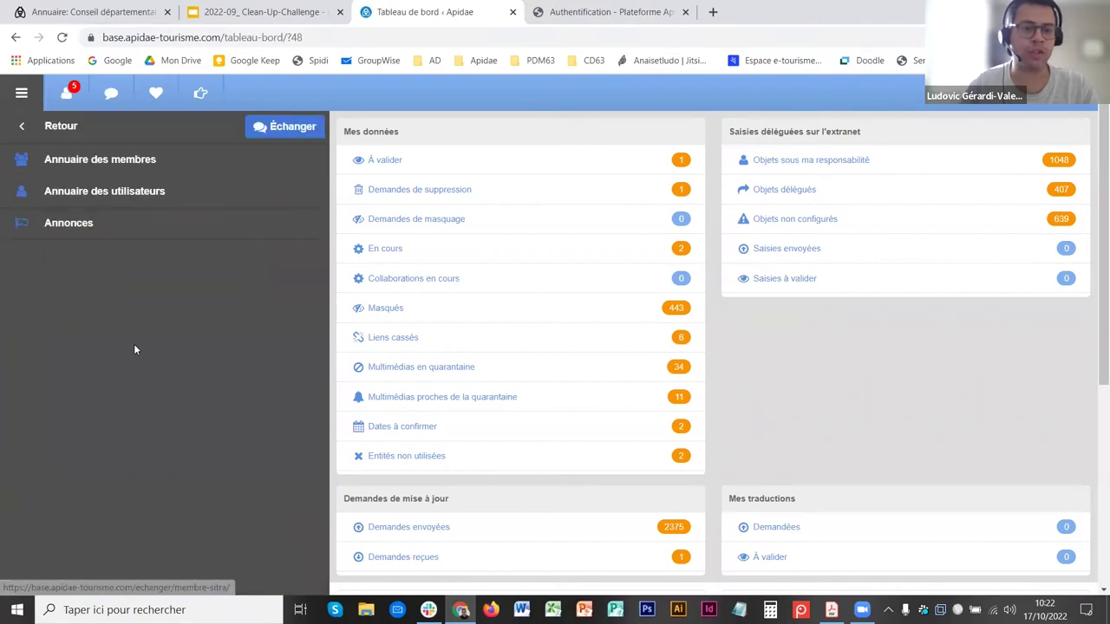
{"action": "left_click", "coordinate": [77, 226]}
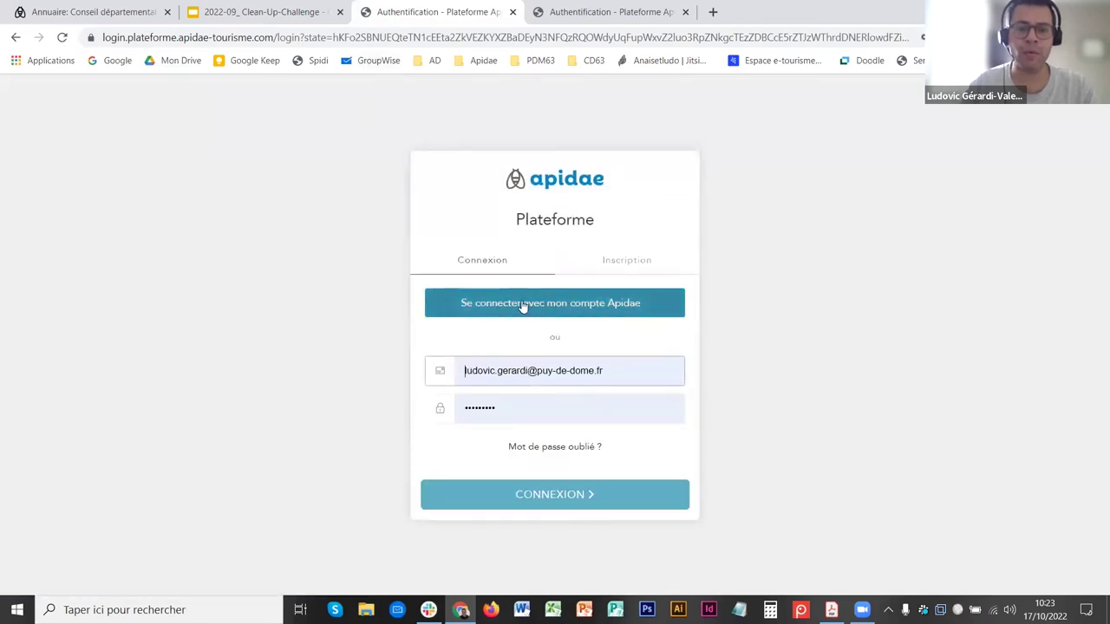
{"action": "left_click", "coordinate": [606, 310]}
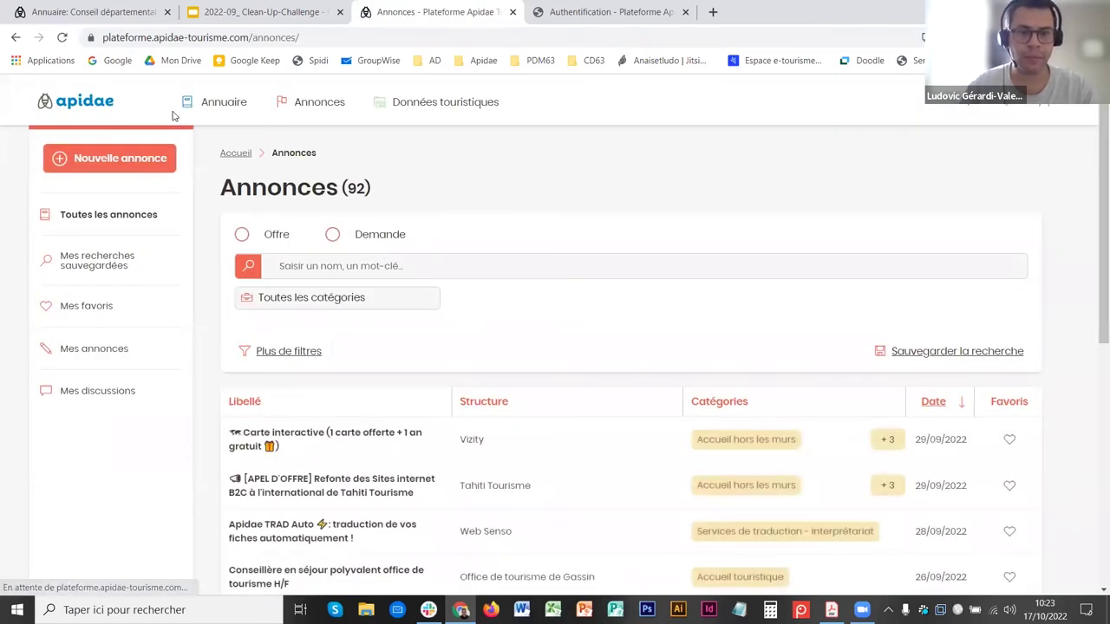
Switch from Annonces to the Annuaire and open the Ma structure page.
{"action": "left_click", "coordinate": [217, 104]}
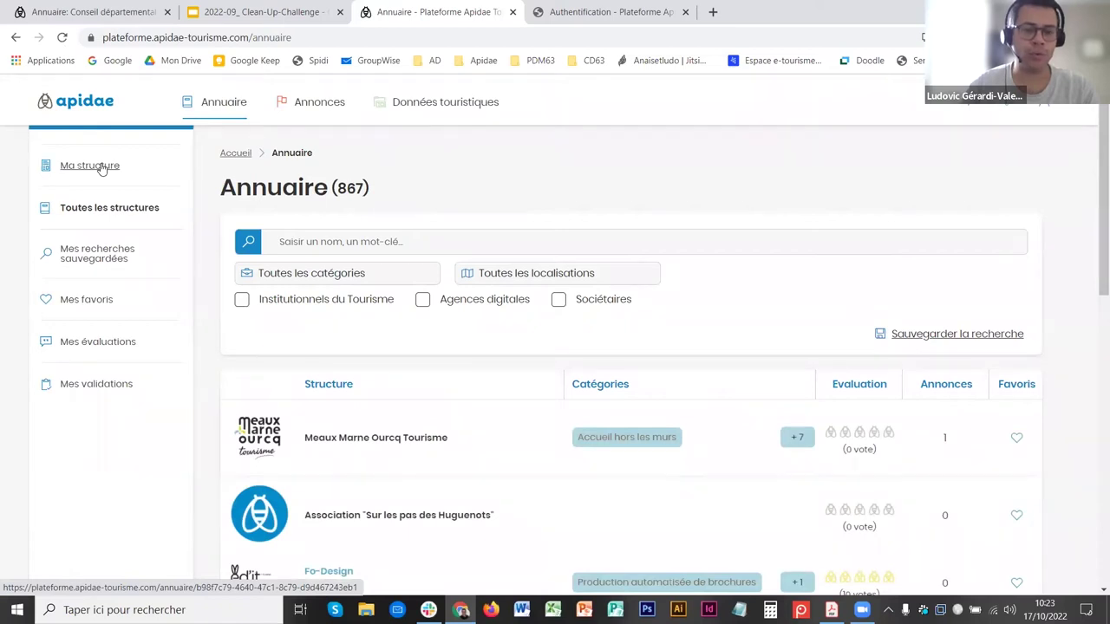
{"action": "left_click", "coordinate": [101, 169]}
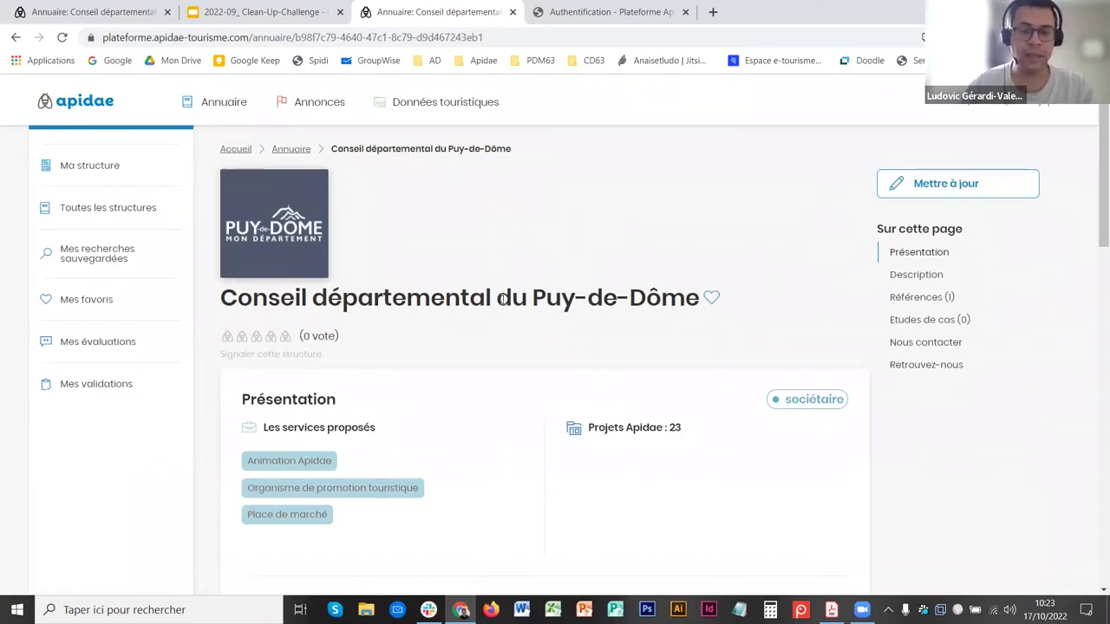
Review the Conseil départemental du Puy-de-Dôme presentation, description and references, and open the structure page for updating.
{"action": "scroll", "coordinate": [500, 302], "scroll_direction": "down", "scroll_amount": 3}
{"action": "scroll", "coordinate": [500, 305], "scroll_direction": "down", "scroll_amount": 5}
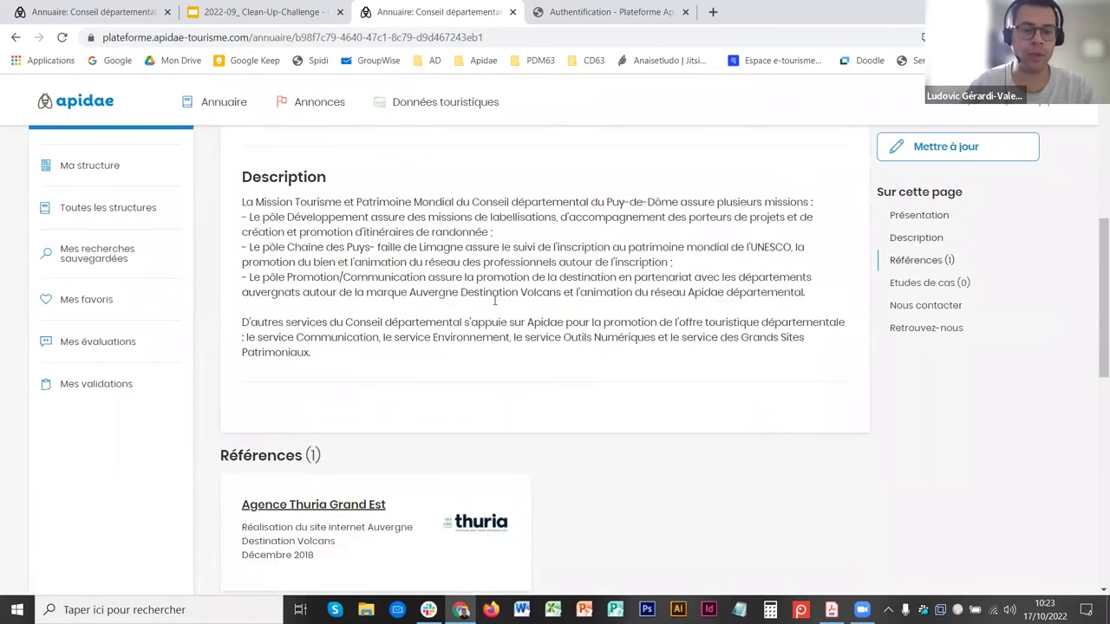
{"action": "scroll", "coordinate": [486, 301], "scroll_direction": "up", "scroll_amount": 8}
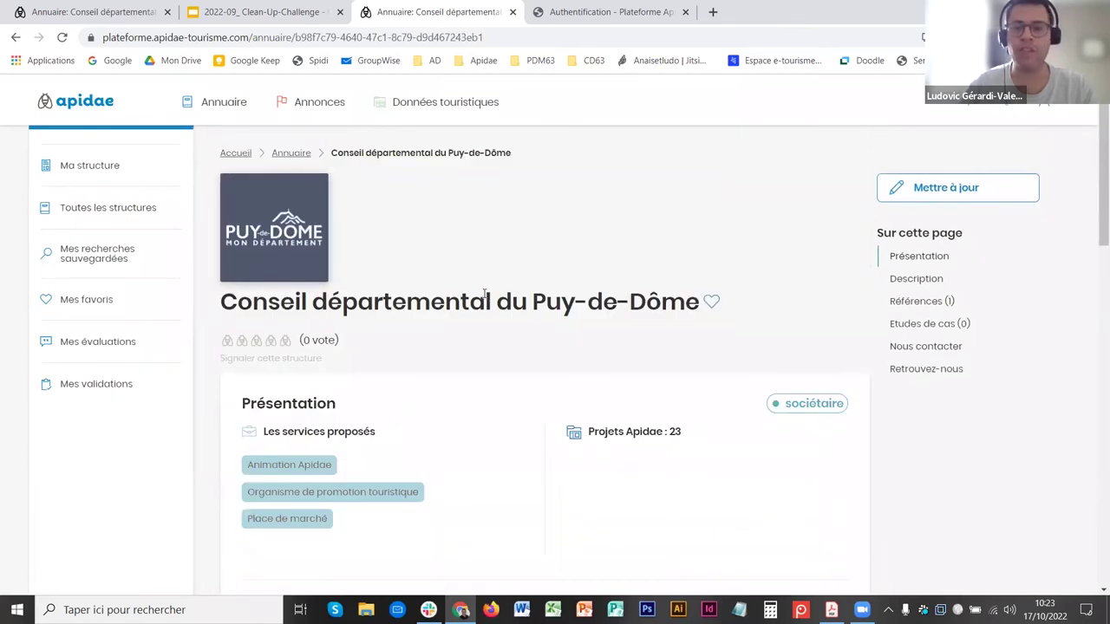
{"action": "left_click", "coordinate": [938, 192]}
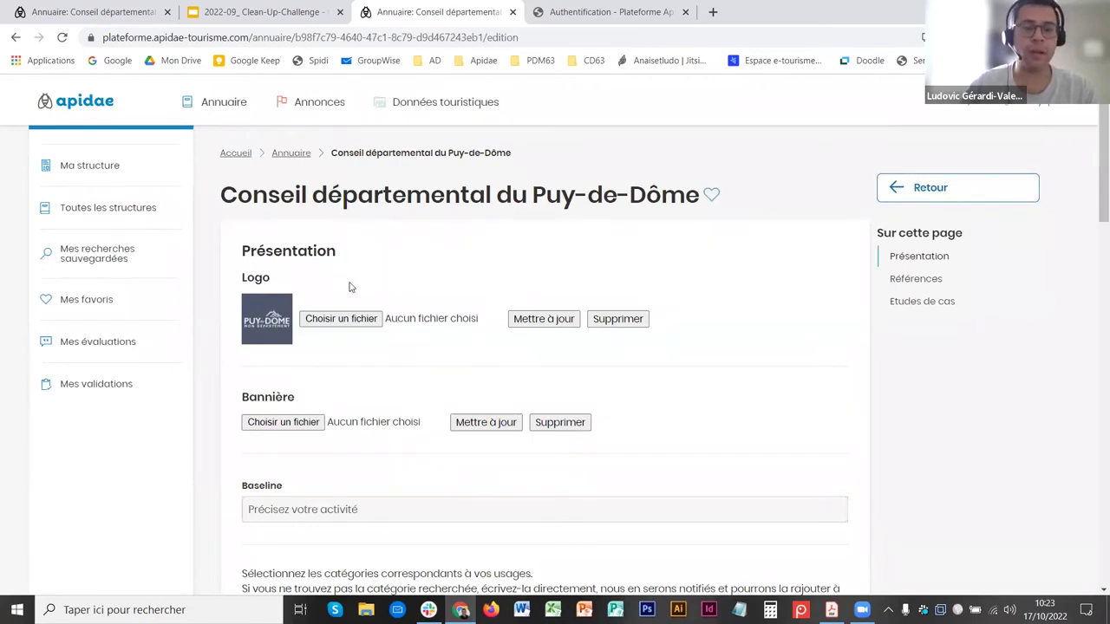
Examine the edit form's logo, banner, baseline, Les services proposés and Description fields.
{"action": "scroll", "coordinate": [330, 267], "scroll_direction": "down", "scroll_amount": 1}
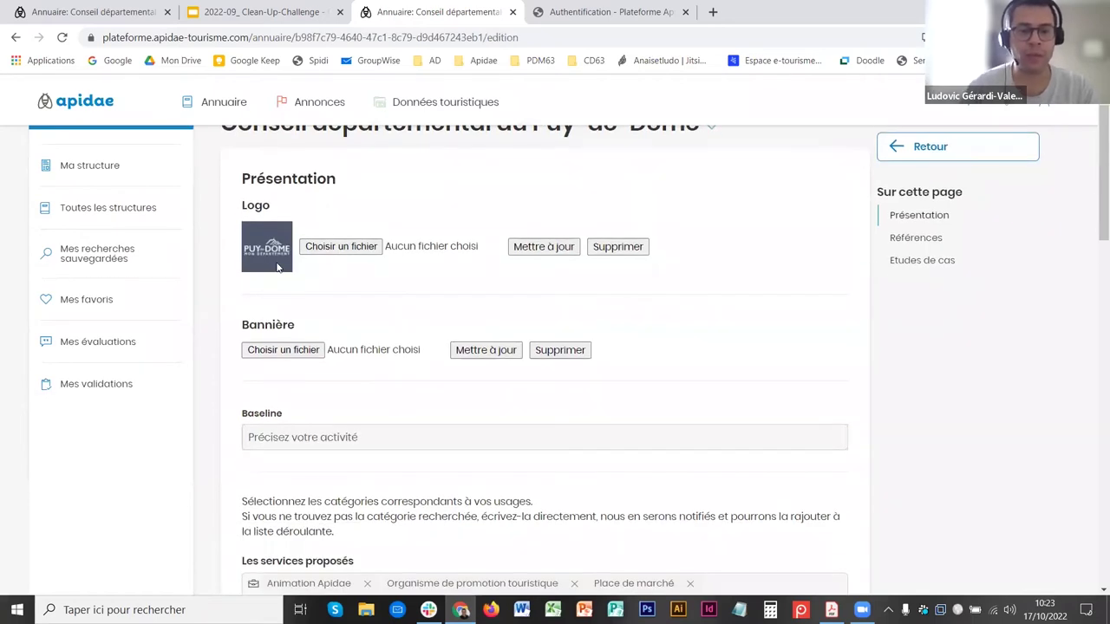
{"action": "scroll", "coordinate": [353, 264], "scroll_direction": "down", "scroll_amount": 1}
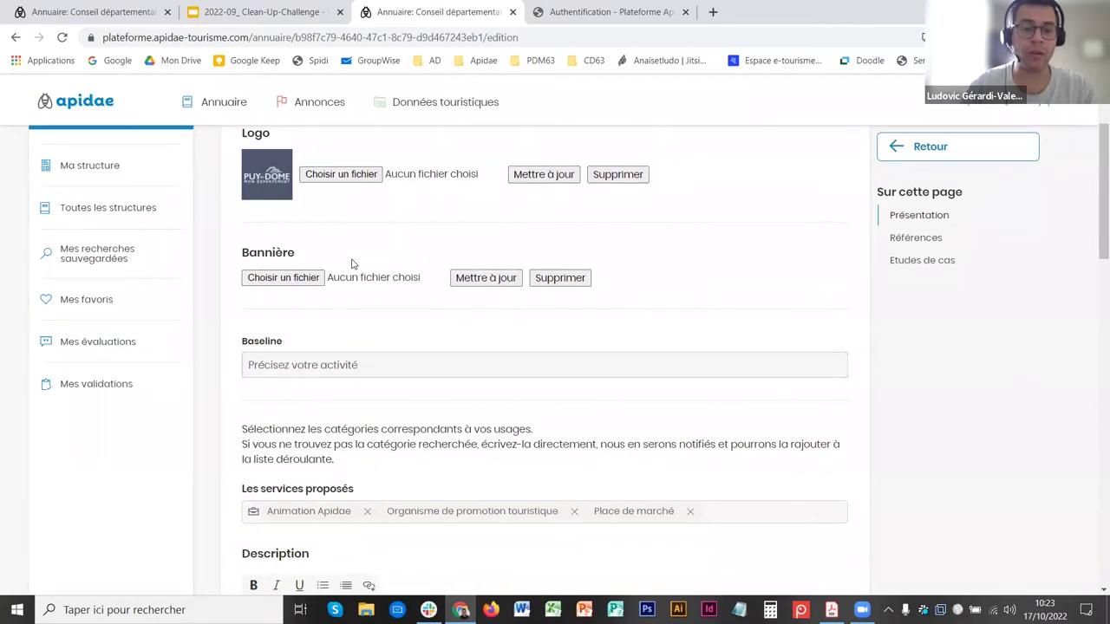
{"action": "scroll", "coordinate": [352, 263], "scroll_direction": "down", "scroll_amount": 3}
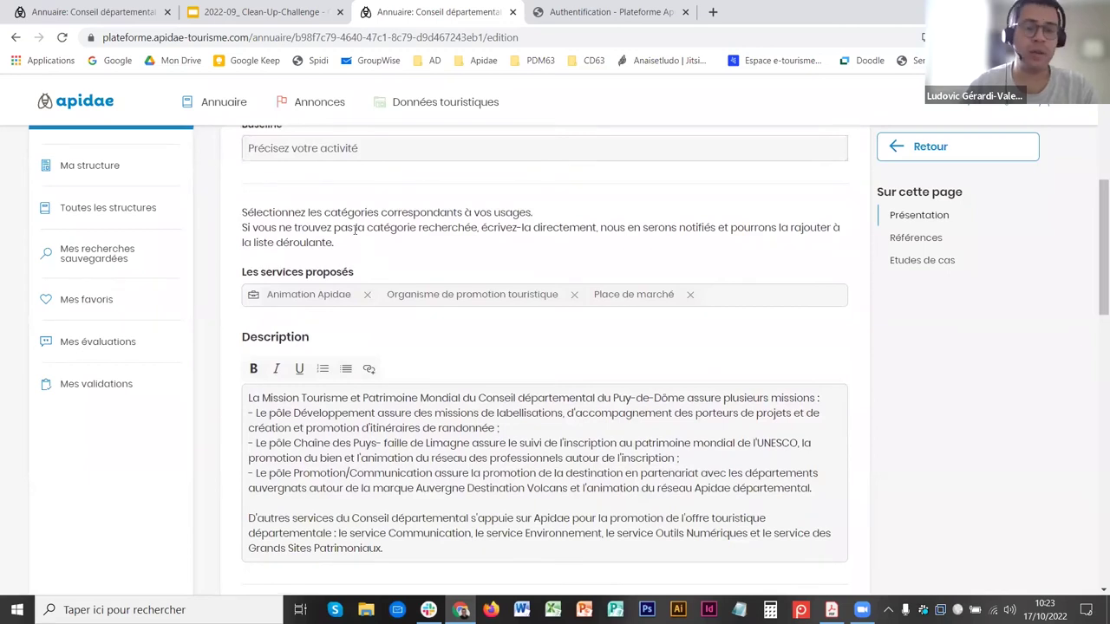
{"action": "scroll", "coordinate": [355, 228], "scroll_direction": "down", "scroll_amount": 1}
{"action": "left_click_drag", "start_coordinate": [263, 231], "coordinate": [351, 200]}
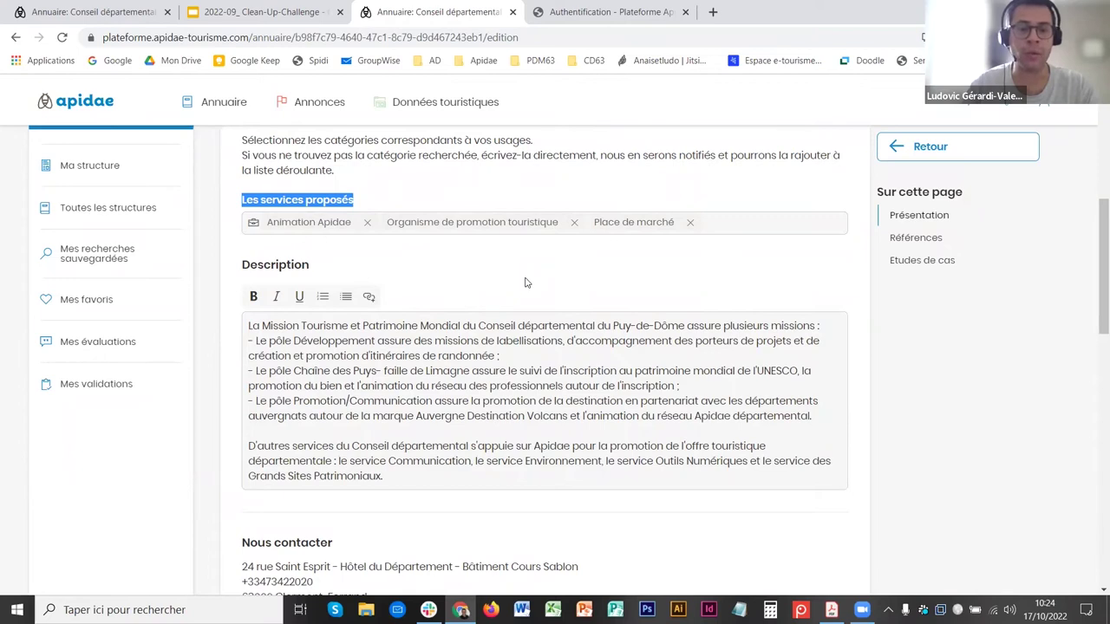
{"action": "scroll", "coordinate": [428, 365], "scroll_direction": "down", "scroll_amount": 1}
{"action": "left_click_drag", "start_coordinate": [431, 405], "coordinate": [248, 253]}
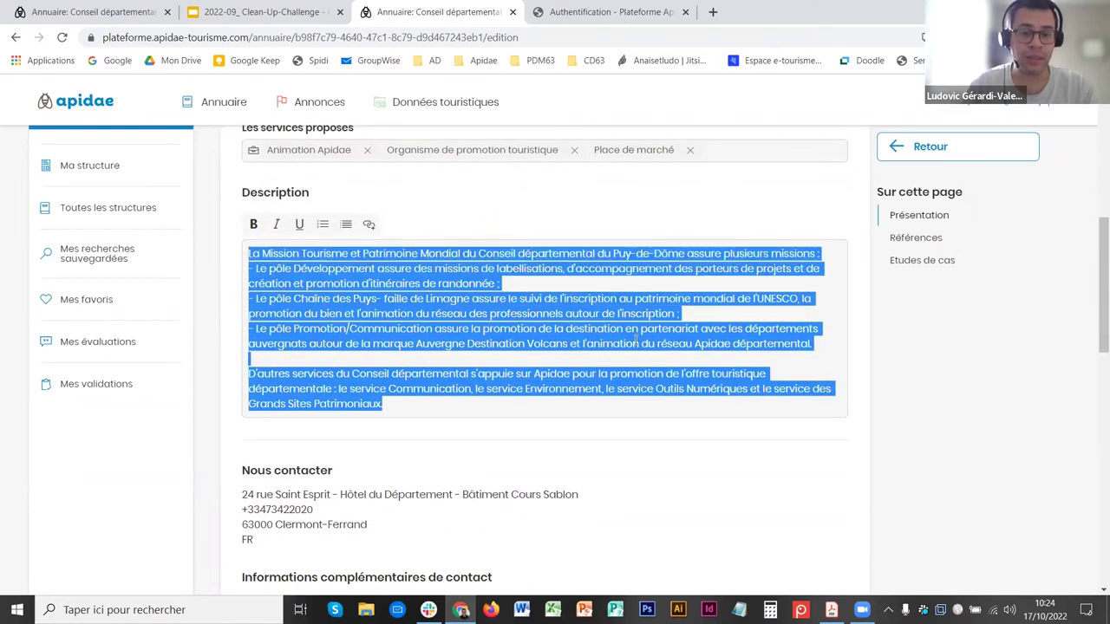
{"action": "left_click", "coordinate": [453, 316]}
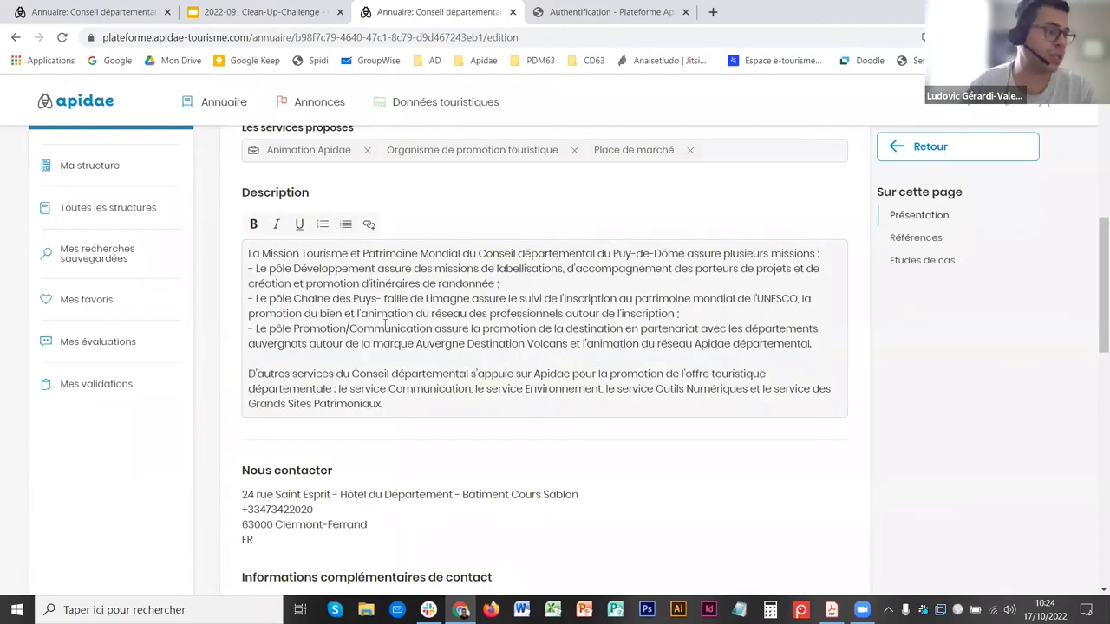
Examine the contact details, Références and Etudes de cas sections of the structure's edit form.
{"action": "scroll", "coordinate": [476, 324], "scroll_direction": "down", "scroll_amount": 3}
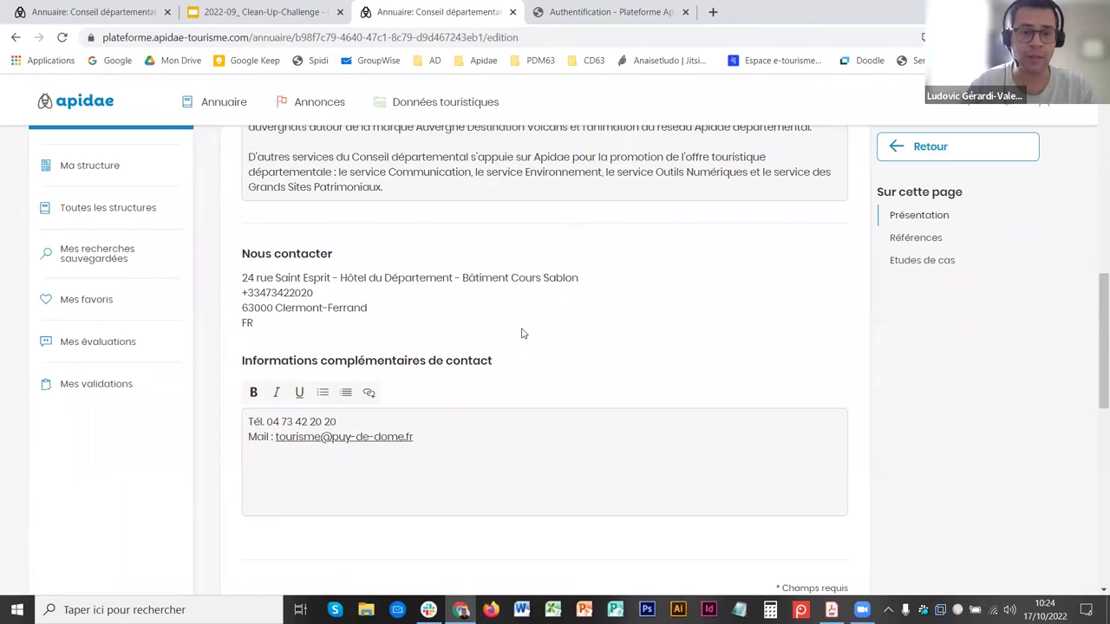
{"action": "scroll", "coordinate": [513, 329], "scroll_direction": "down", "scroll_amount": 5}
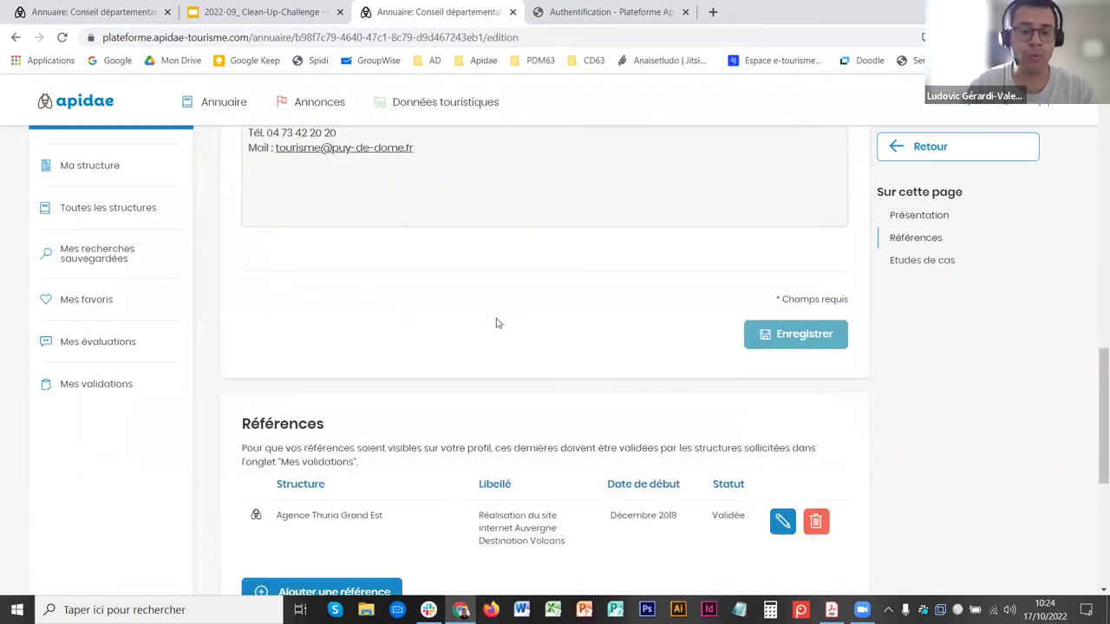
{"action": "scroll", "coordinate": [477, 307], "scroll_direction": "down", "scroll_amount": 2}
{"action": "left_click_drag", "start_coordinate": [241, 214], "coordinate": [326, 208]}
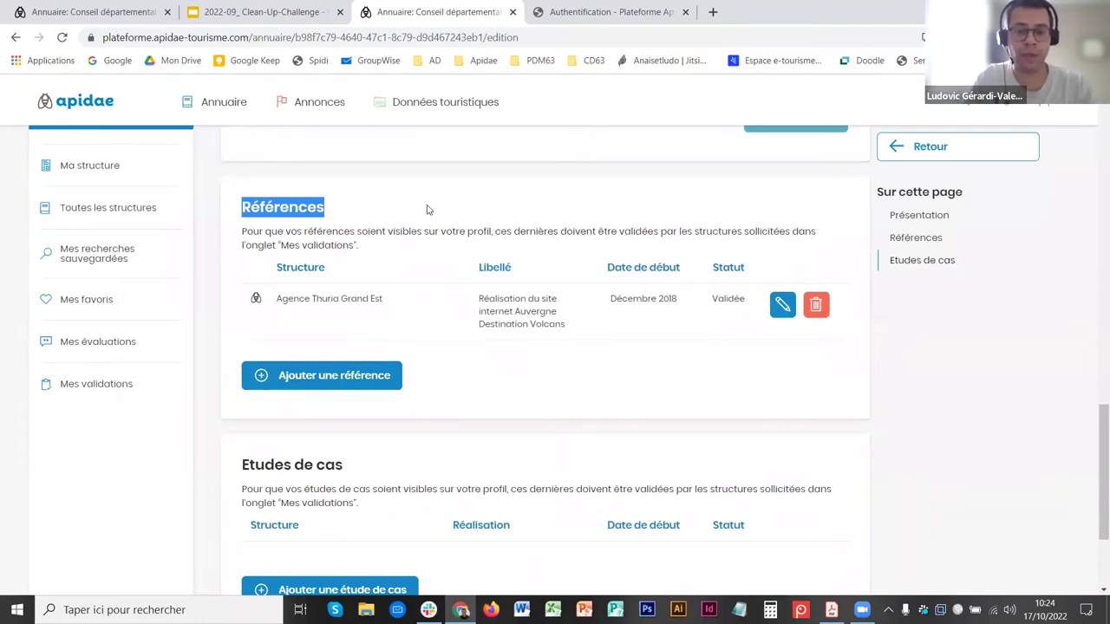
{"action": "left_click", "coordinate": [376, 252]}
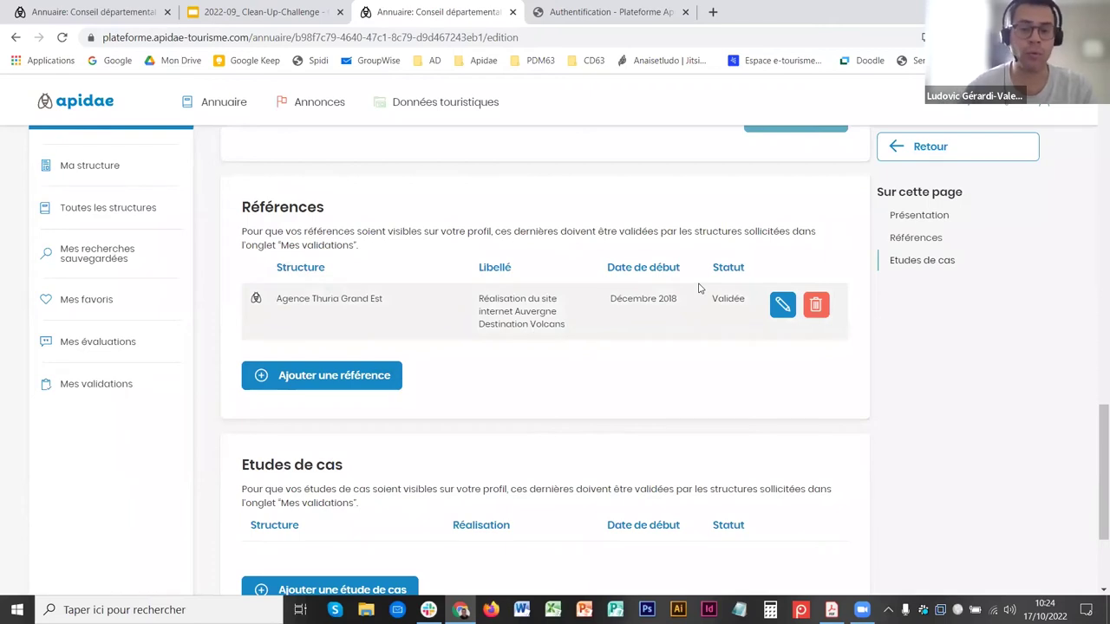
{"action": "left_click", "coordinate": [347, 375]}
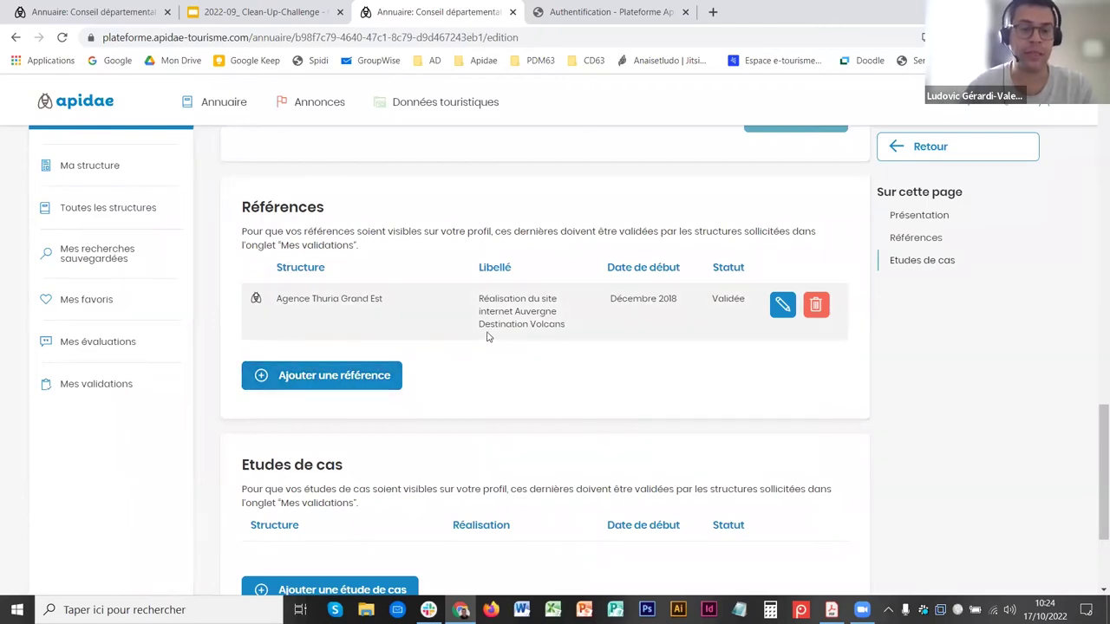
{"action": "scroll", "coordinate": [487, 327], "scroll_direction": "down", "scroll_amount": 1}
{"action": "scroll", "coordinate": [485, 328], "scroll_direction": "down", "scroll_amount": 1}
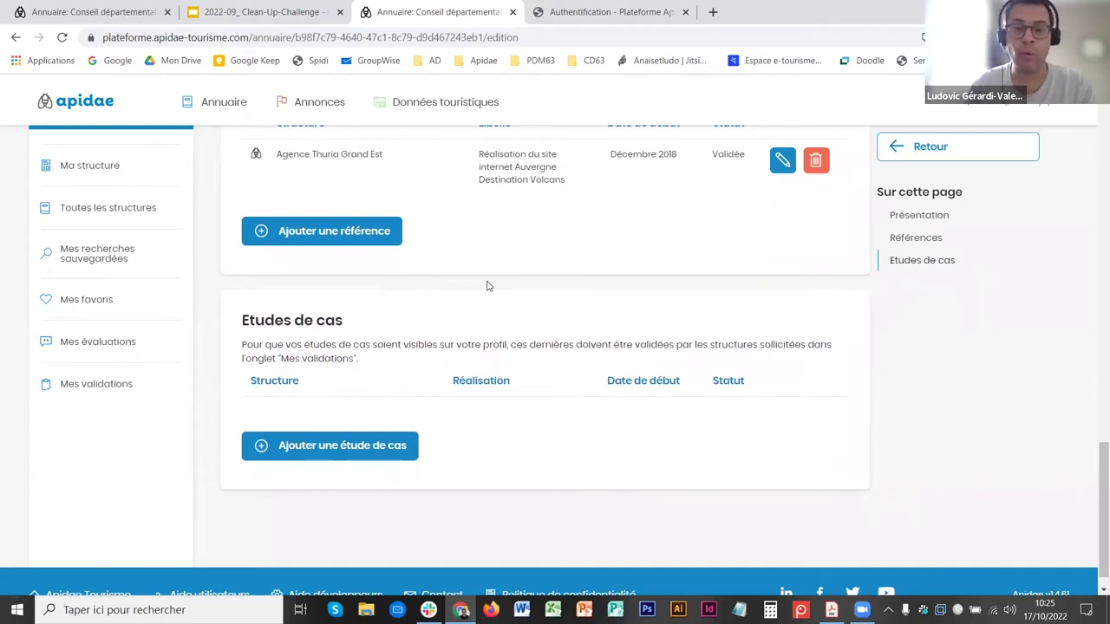
Review the structure's additional contact information again and return from the edit form to the public structure page without saving.
{"action": "scroll", "coordinate": [486, 286], "scroll_direction": "up", "scroll_amount": 1}
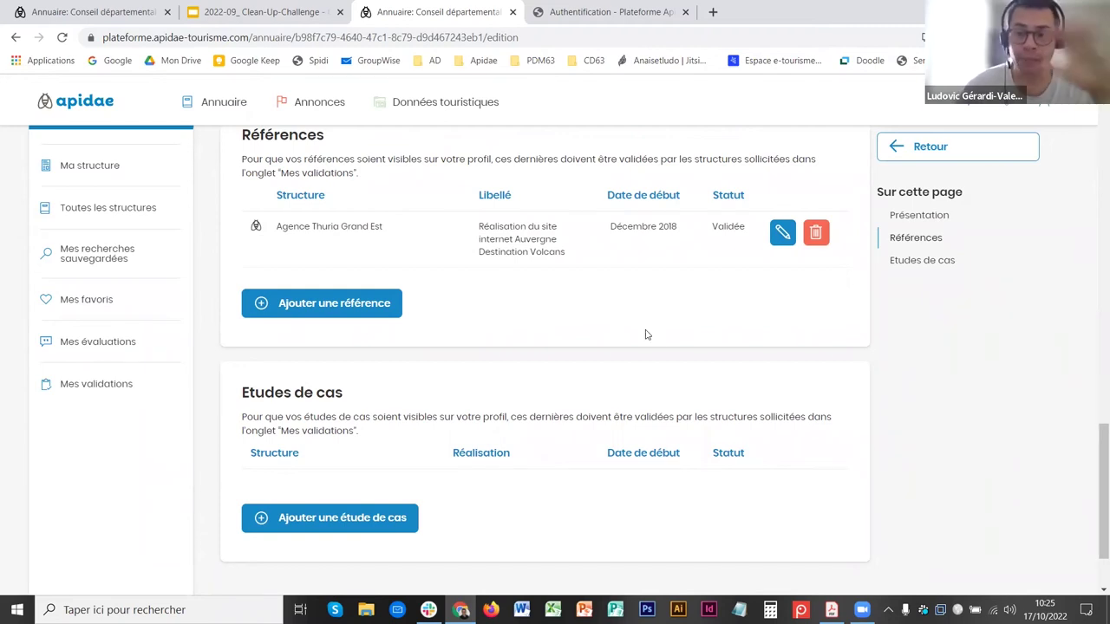
{"action": "scroll", "coordinate": [661, 360], "scroll_direction": "up", "scroll_amount": 3}
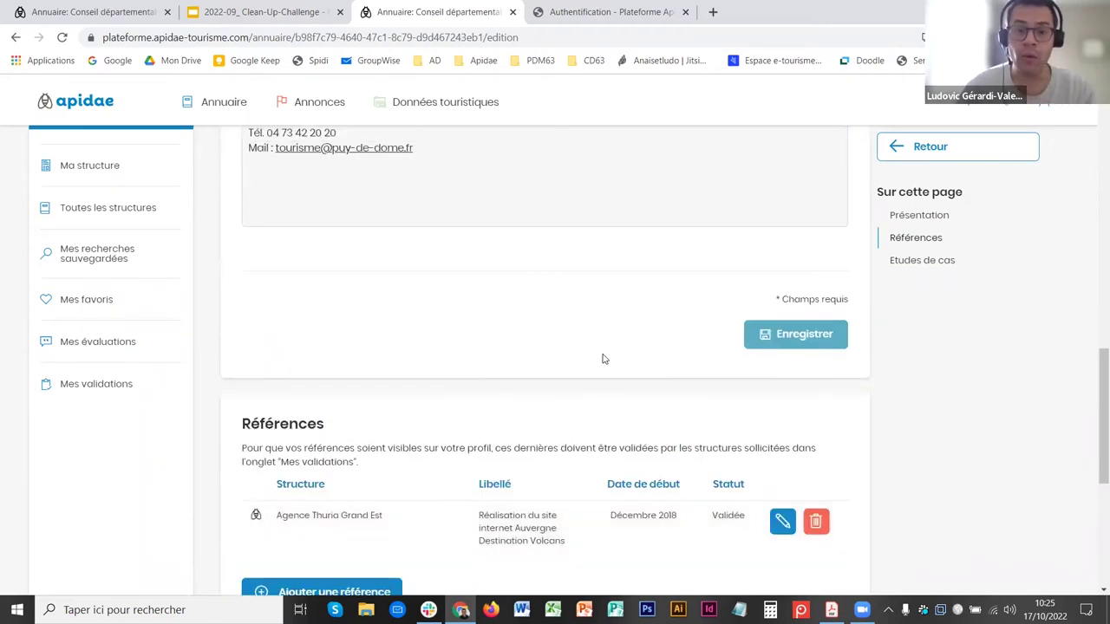
{"action": "scroll", "coordinate": [602, 359], "scroll_direction": "up", "scroll_amount": 2}
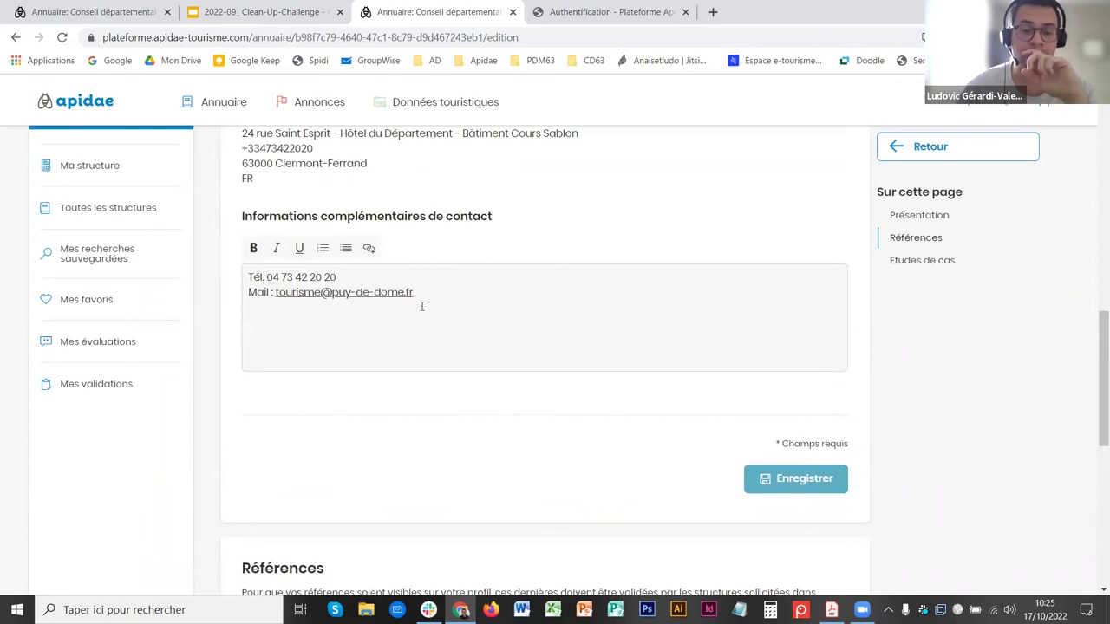
{"action": "scroll", "coordinate": [421, 306], "scroll_direction": "down", "scroll_amount": 1}
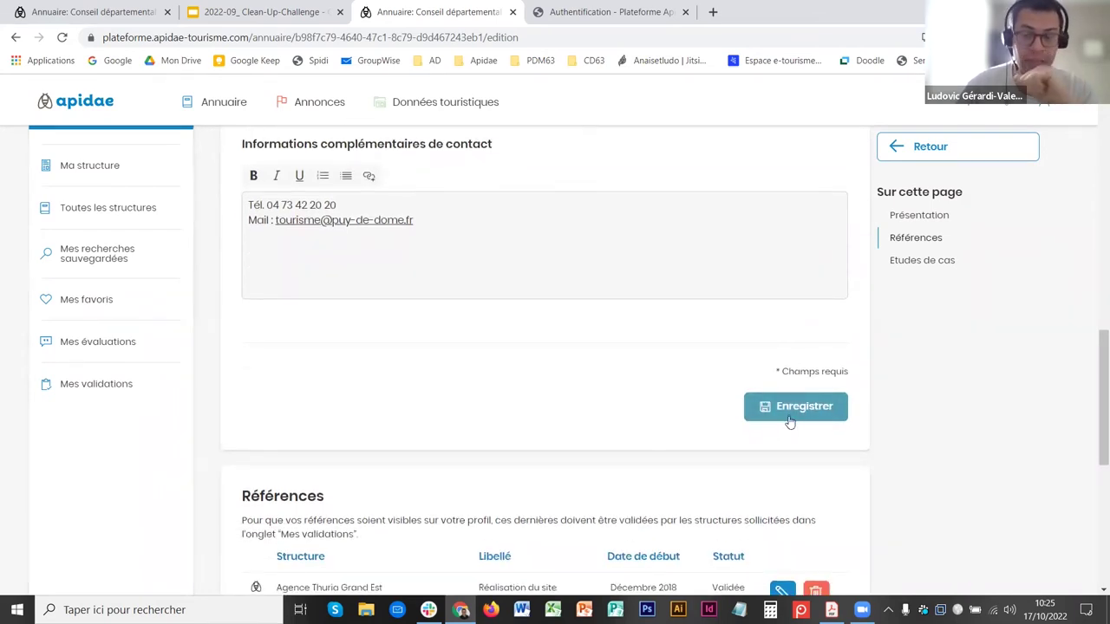
{"action": "scroll", "coordinate": [902, 401], "scroll_direction": "up", "scroll_amount": 5}
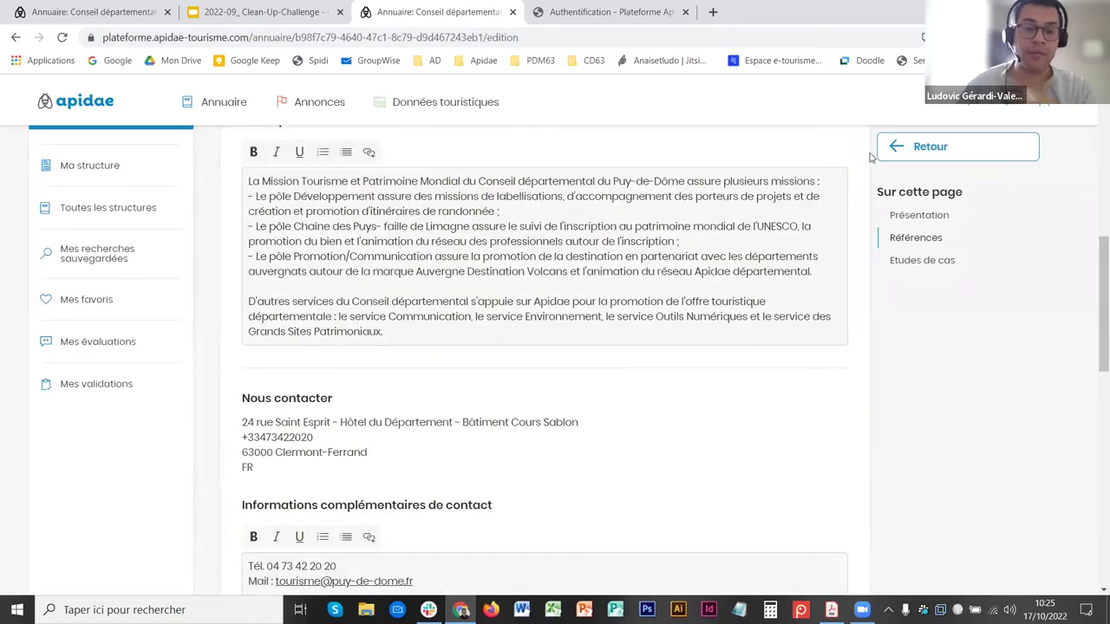
{"action": "left_click", "coordinate": [915, 148]}
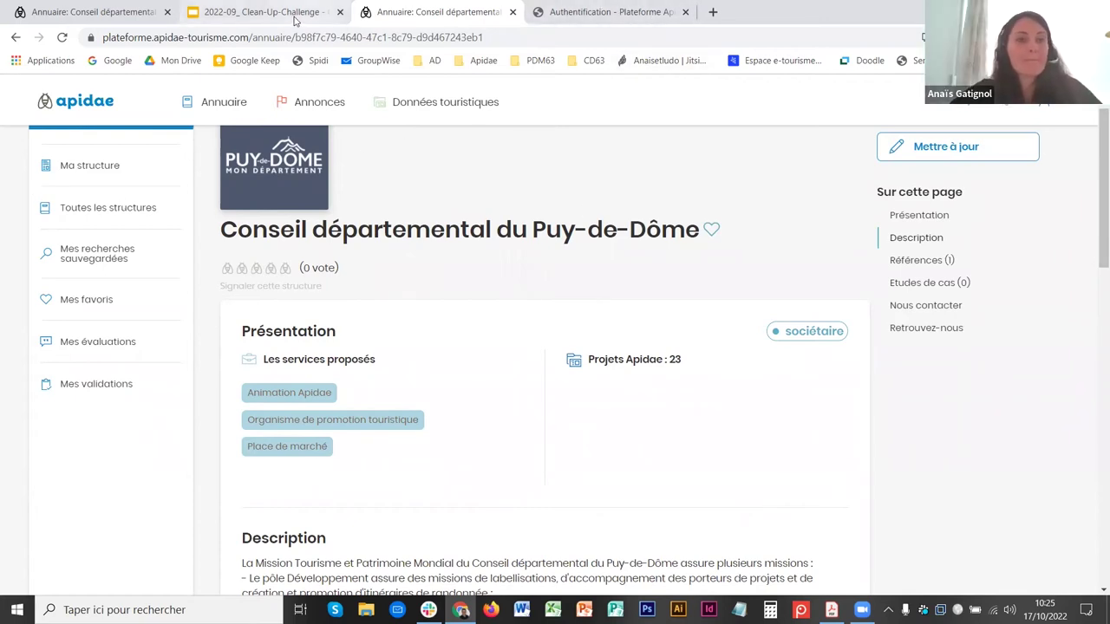
Switch to the Clean-Up-Challenge presentation and advance from the To Do List to the slide "Où saisir les actions effectuées ?".
{"action": "left_click", "coordinate": [265, 12]}
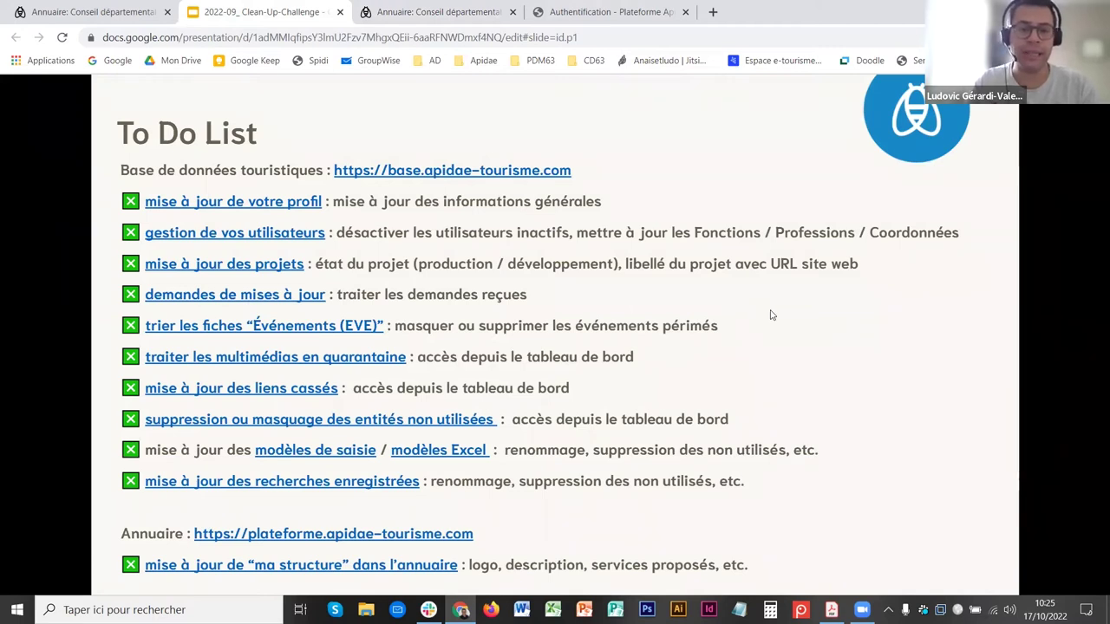
{"action": "key", "text": "Right"}
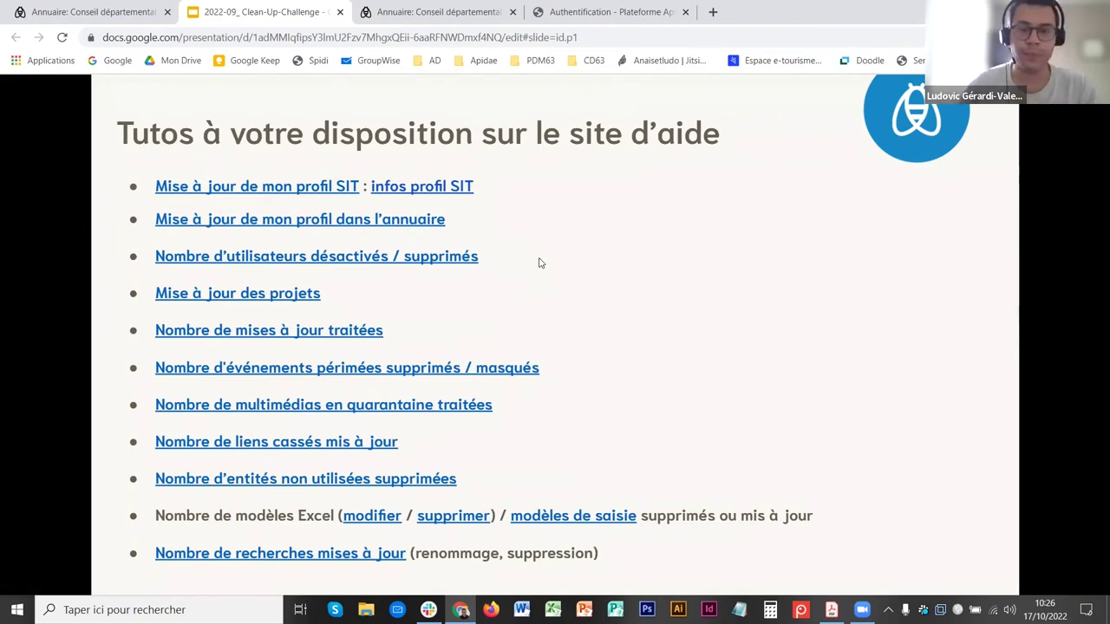
{"action": "key", "text": "Right"}
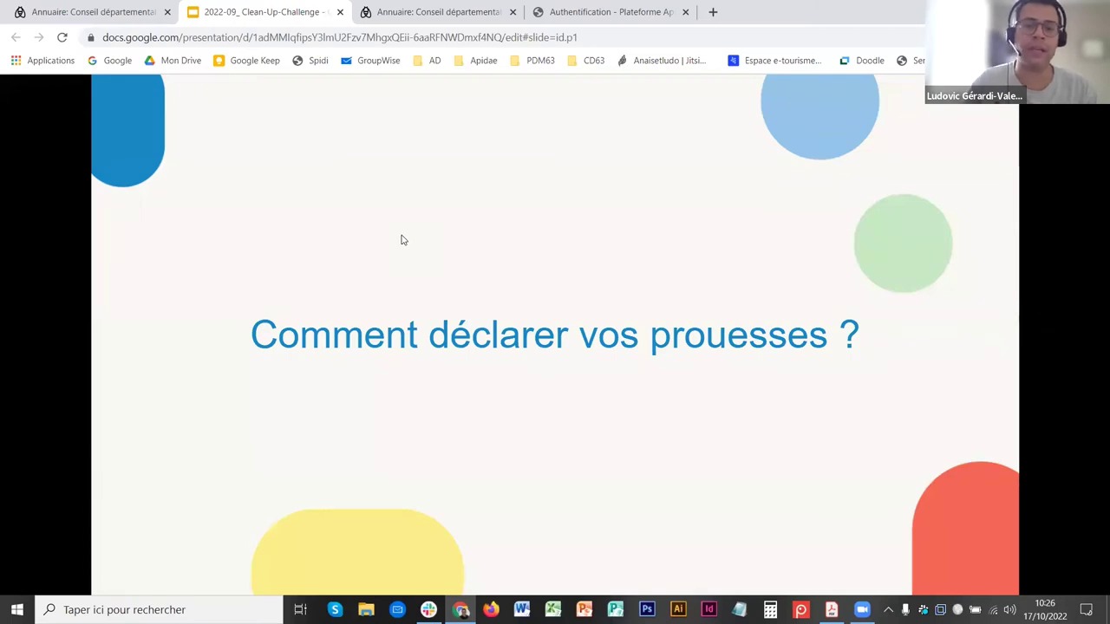
{"action": "key", "text": "Right"}
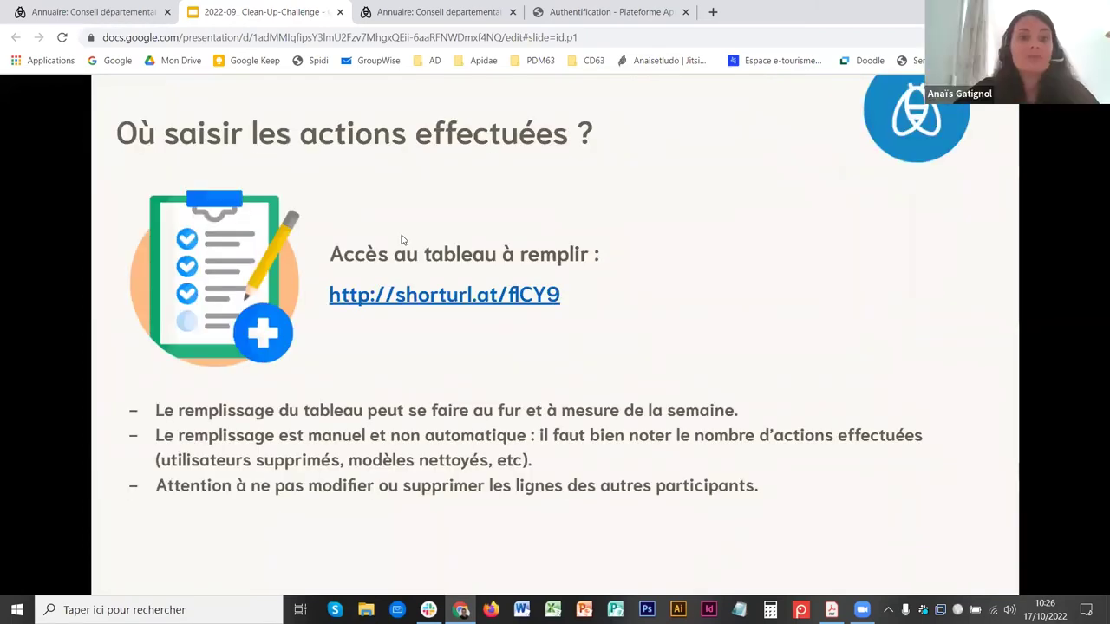
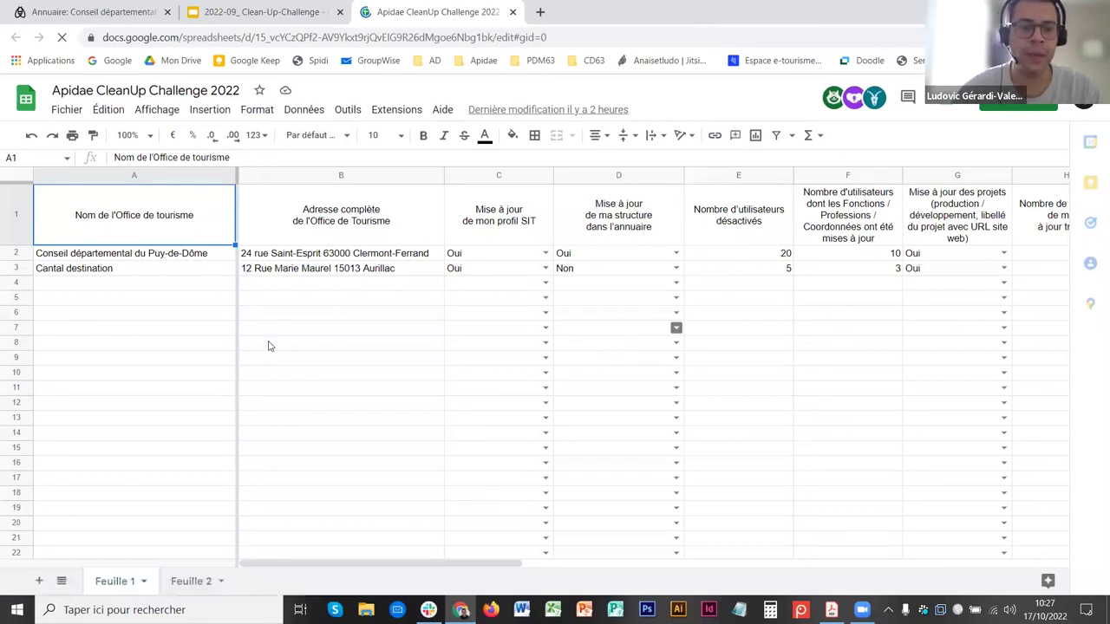
Examine the name and address entries in the Apidae CleanUp Challenge 2022 sheet, along with the action columns through quarantined media.
{"action": "left_click", "coordinate": [99, 286]}
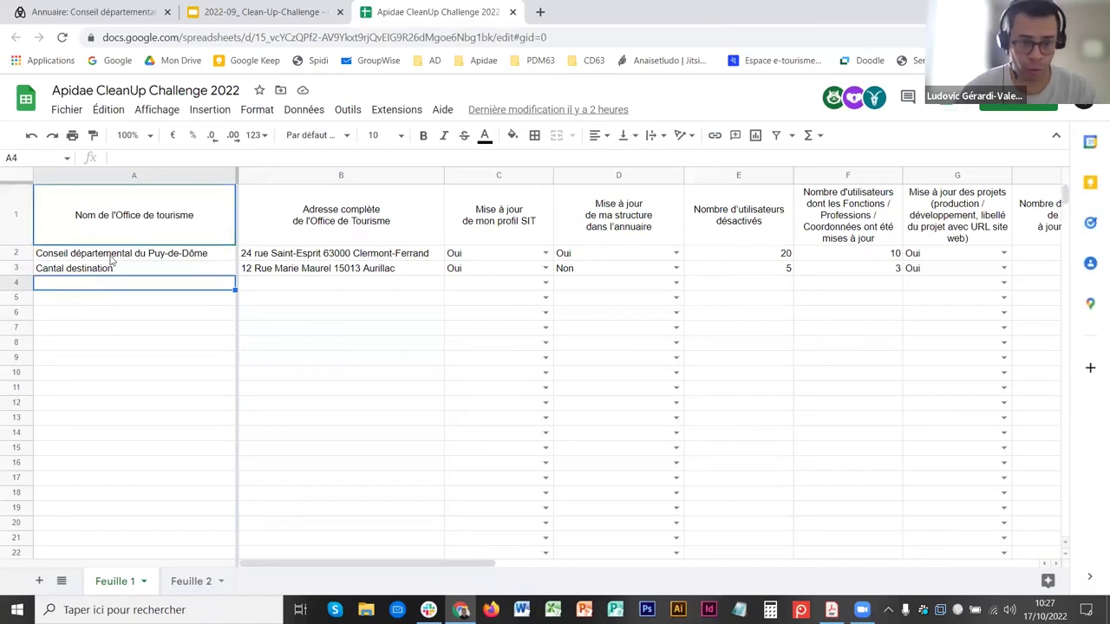
{"action": "left_click", "coordinate": [111, 257]}
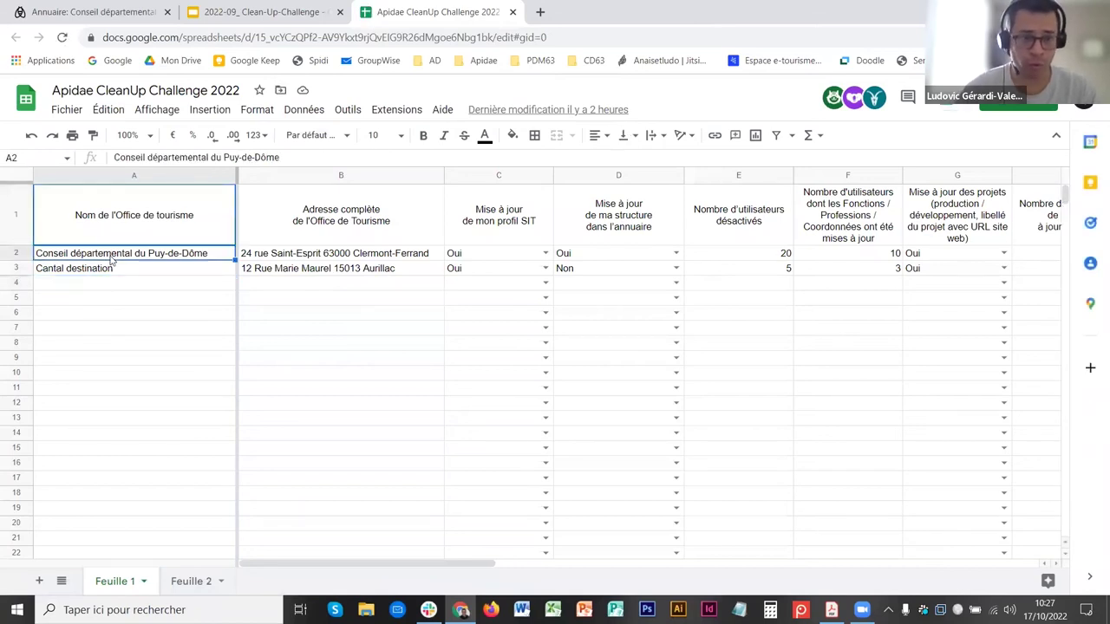
{"action": "left_click", "coordinate": [368, 260]}
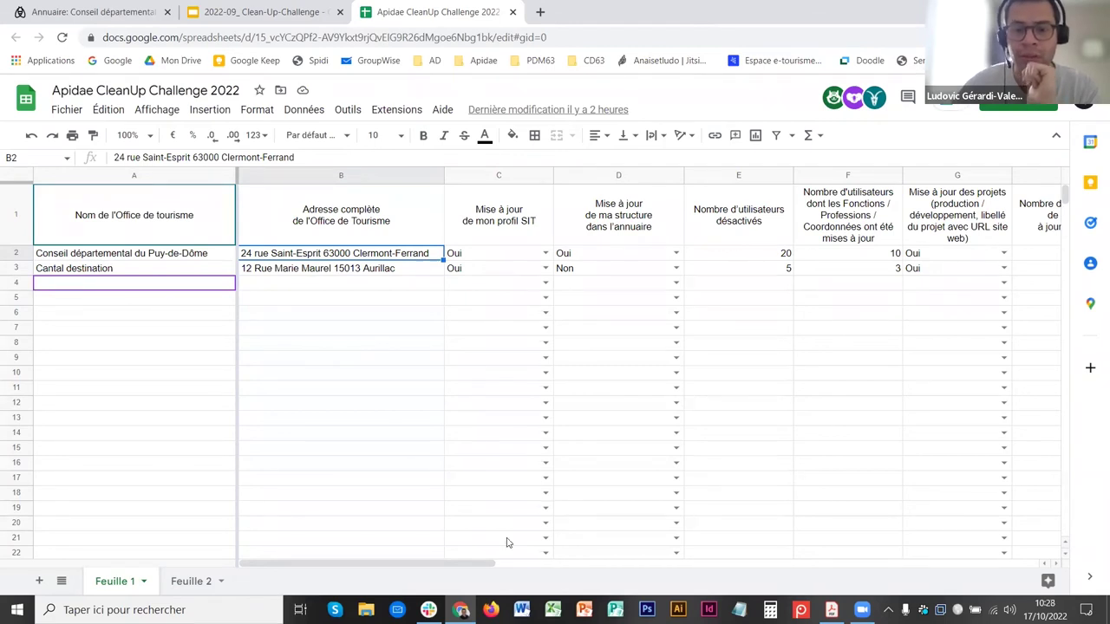
{"action": "left_click_drag", "start_coordinate": [459, 564], "coordinate": [581, 568]}
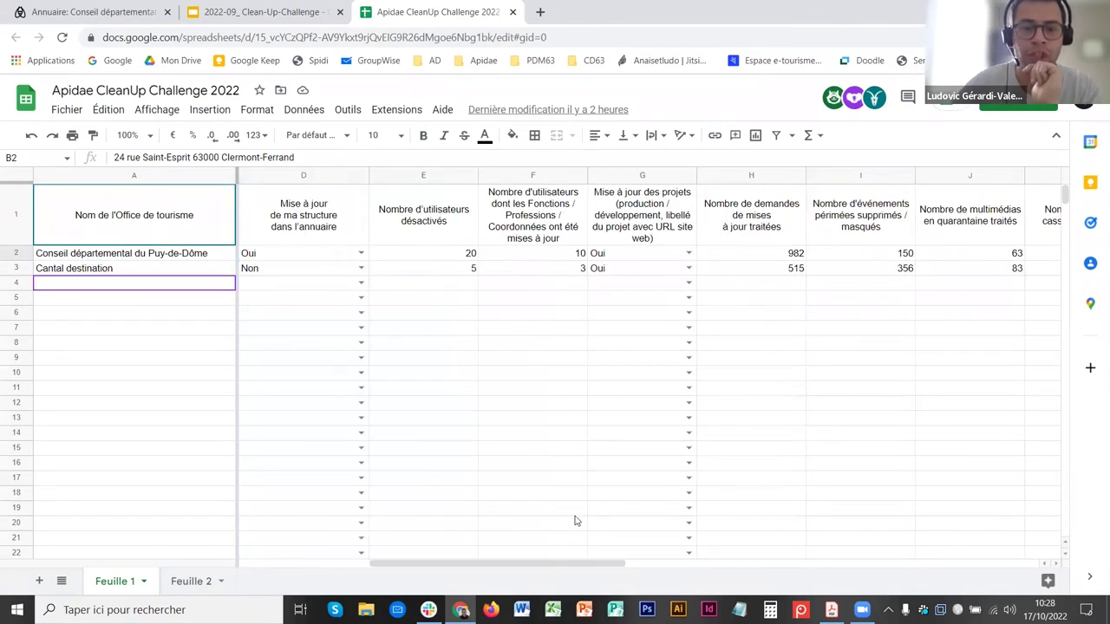
Set Nombre d'utilisateurs désactivés to 25 for Conseil départemental du Puy-de-Dôme.
{"action": "left_click", "coordinate": [458, 256]}
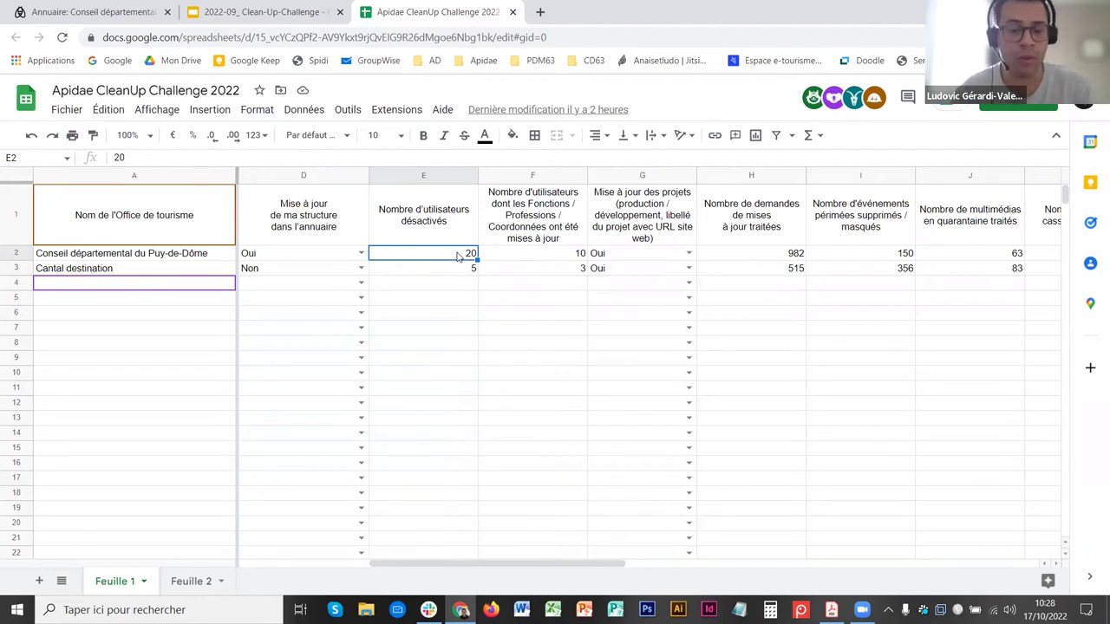
{"action": "type", "text": "25"}
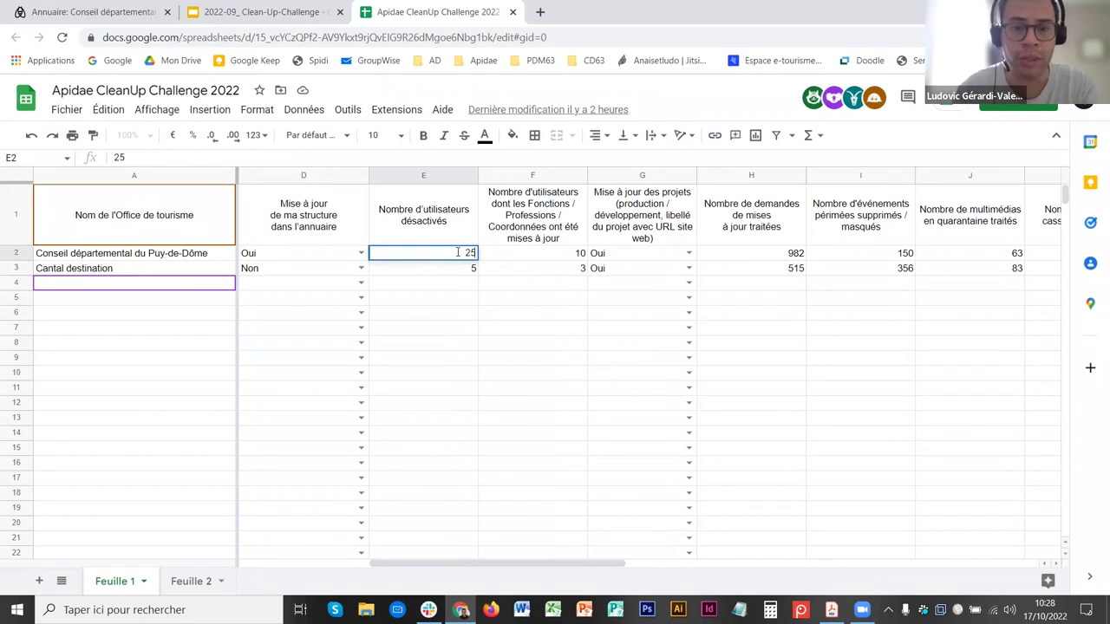
{"action": "key", "text": "Return"}
Go through the Conseil départemental du Puy-de-Dôme row from Nombre d'utilisateurs désactivés to Nombre de multimédias en quarantaine traités.
{"action": "left_click", "coordinate": [457, 256]}
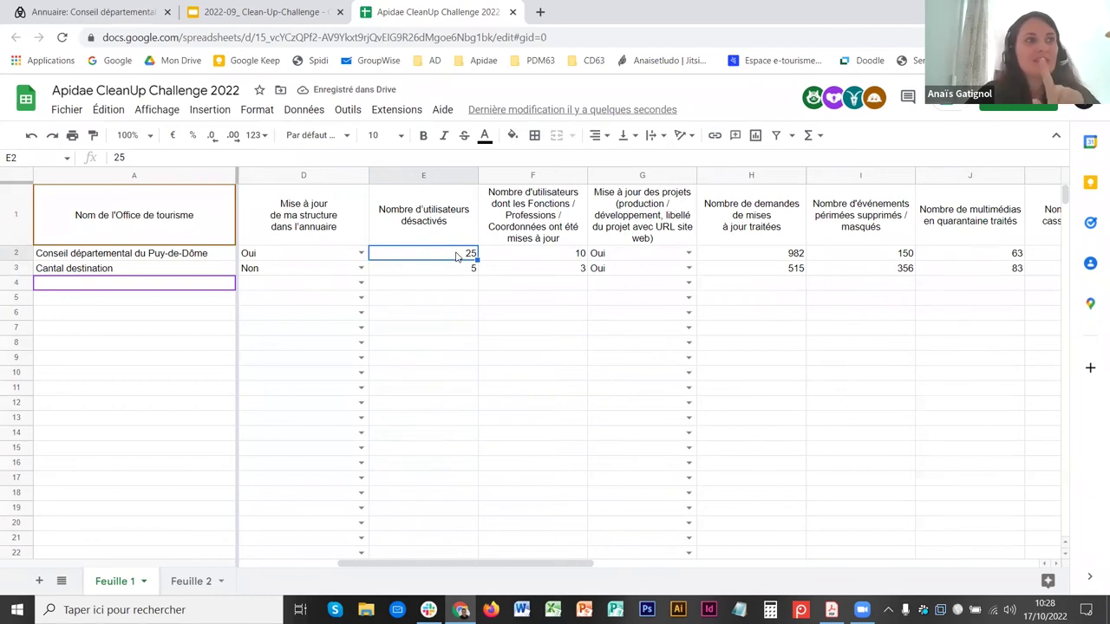
{"action": "key", "text": "Tab"}
{"action": "key", "text": "Tab"}
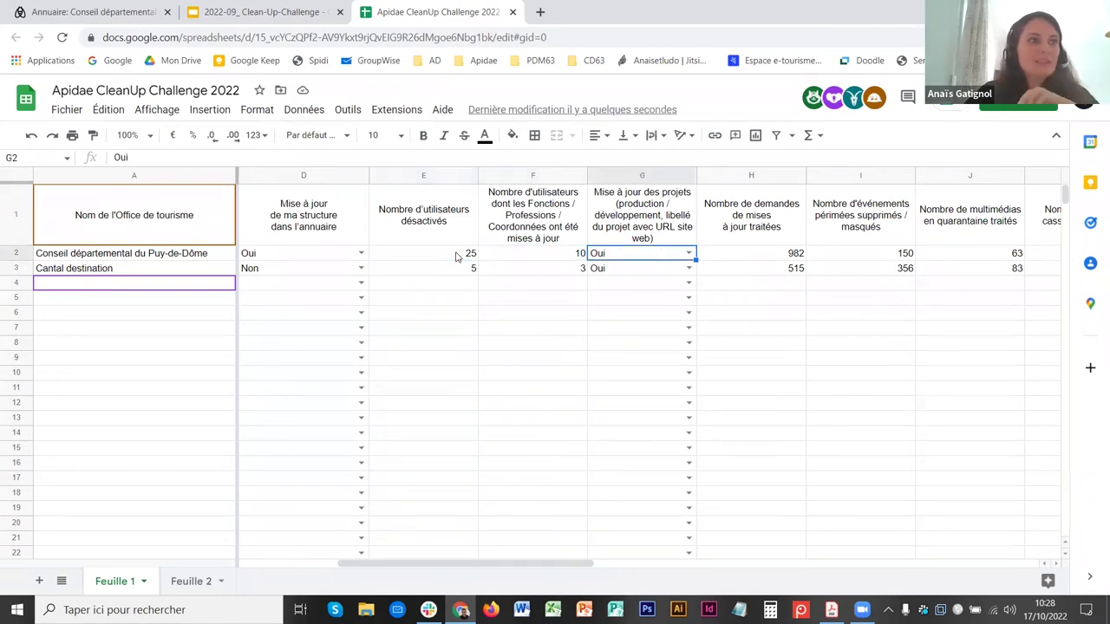
{"action": "key", "text": "Tab"}
{"action": "key", "text": "Tab"}
{"action": "key", "text": "Tab"}
{"action": "key", "text": "Tab"}
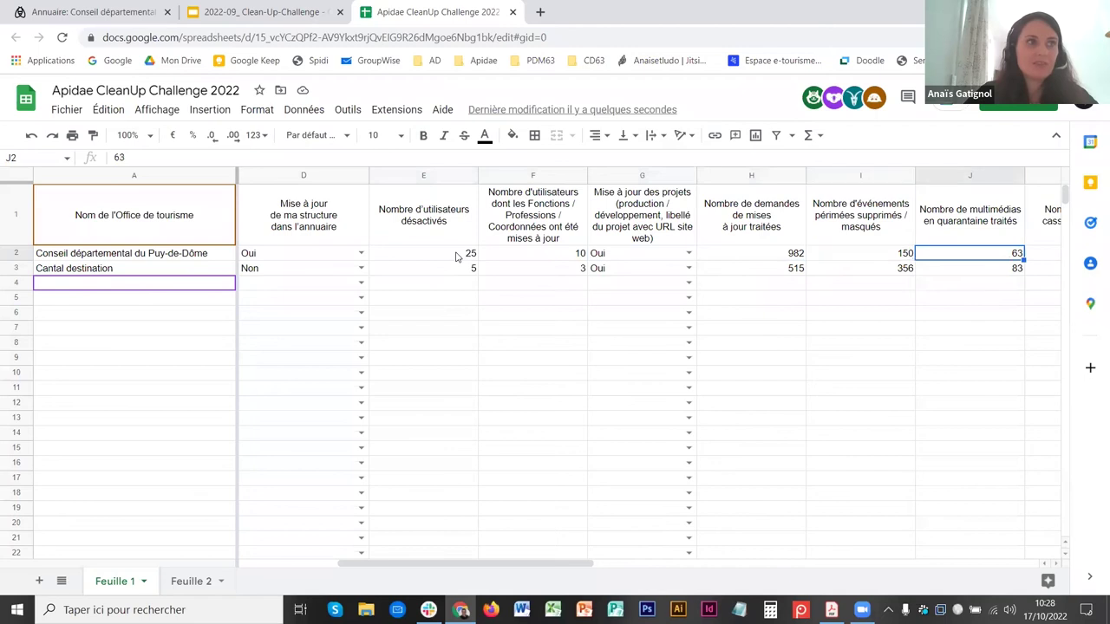
Review the Conseil départemental du Puy-de-Dôme row through the Excel and input models column, then return to Nombre d'utilisateurs désactivés.
{"action": "key", "text": "Tab"}
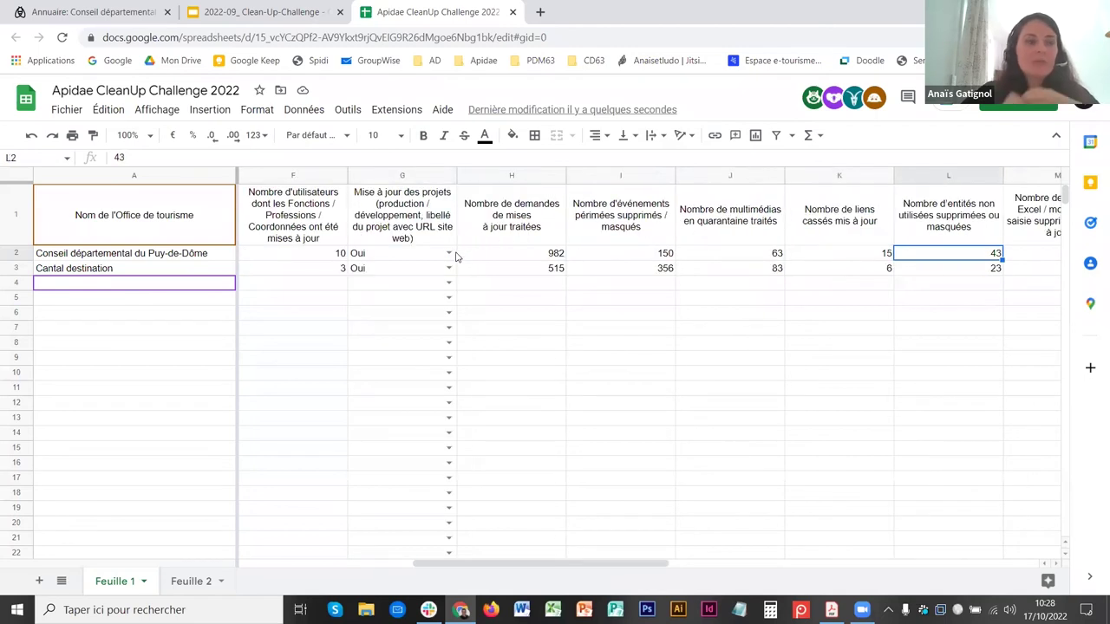
{"action": "key", "text": "Tab"}
{"action": "key", "text": "Left"}
{"action": "key", "text": "Left"}
{"action": "key", "text": "Left"}
{"action": "key", "text": "Left"}
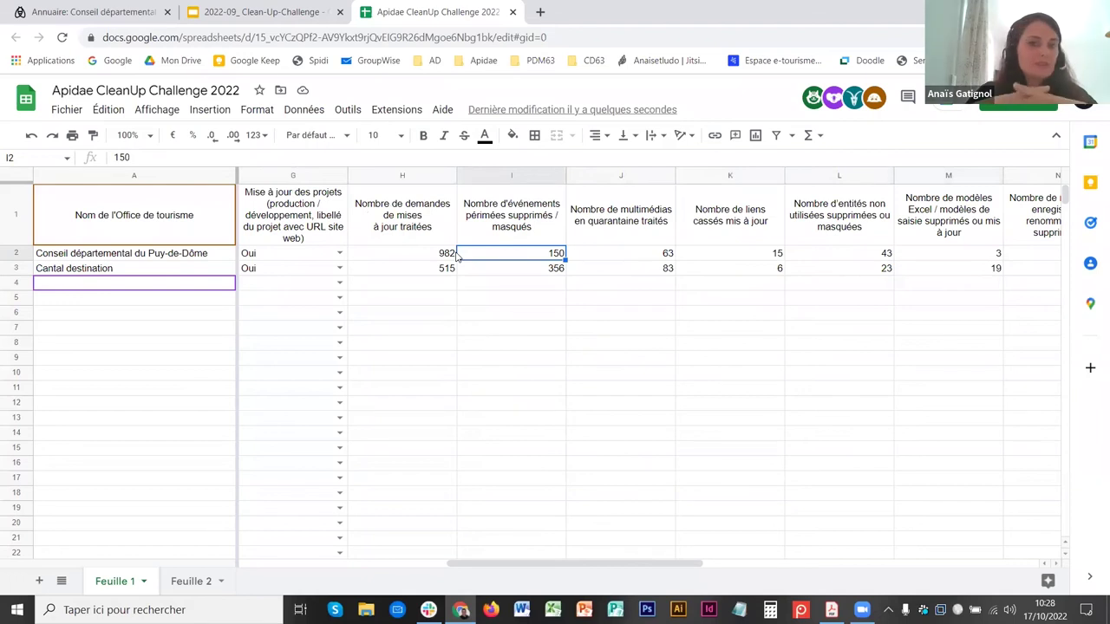
{"action": "key", "text": "Left"}
{"action": "key", "text": "Left"}
{"action": "key", "text": "Left"}
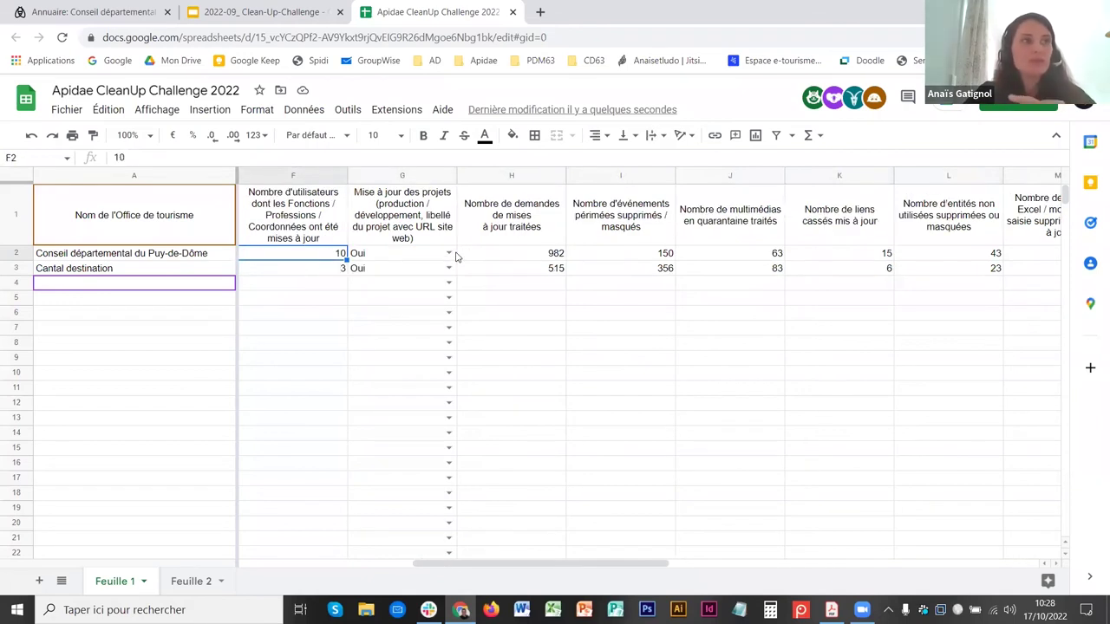
{"action": "key", "text": "Left"}
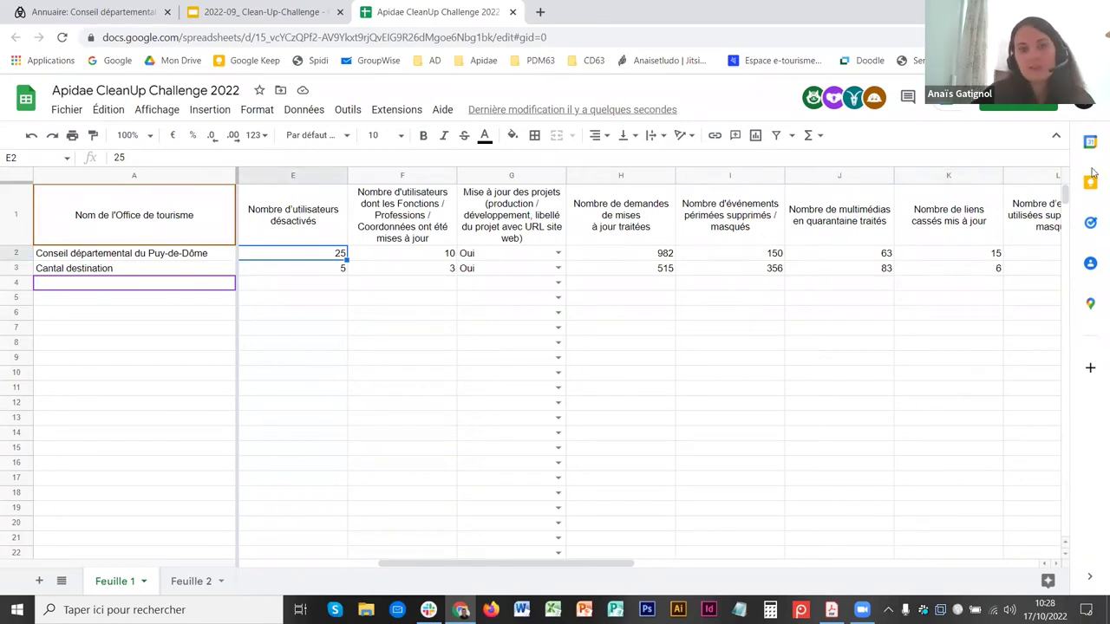
Go over the same row's project update through quarantined media cells, then return to the users' Fonctions / Professions / Coordonnées cell.
{"action": "key", "text": "Right"}
{"action": "key", "text": "Right"}
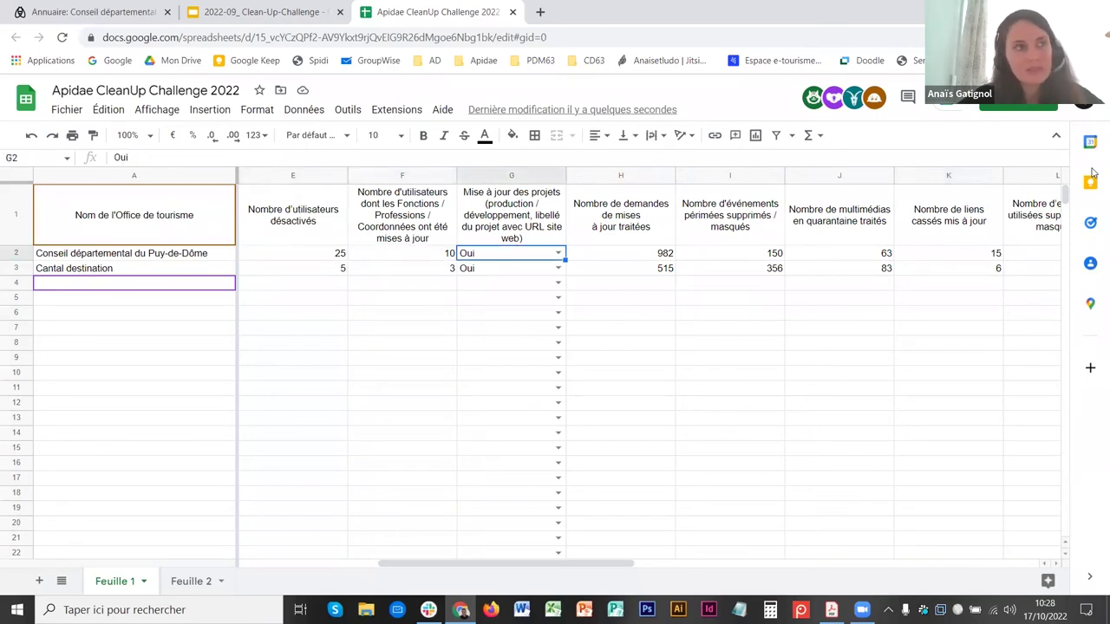
{"action": "key", "text": "Right"}
{"action": "key", "text": "Right"}
{"action": "key", "text": "Right"}
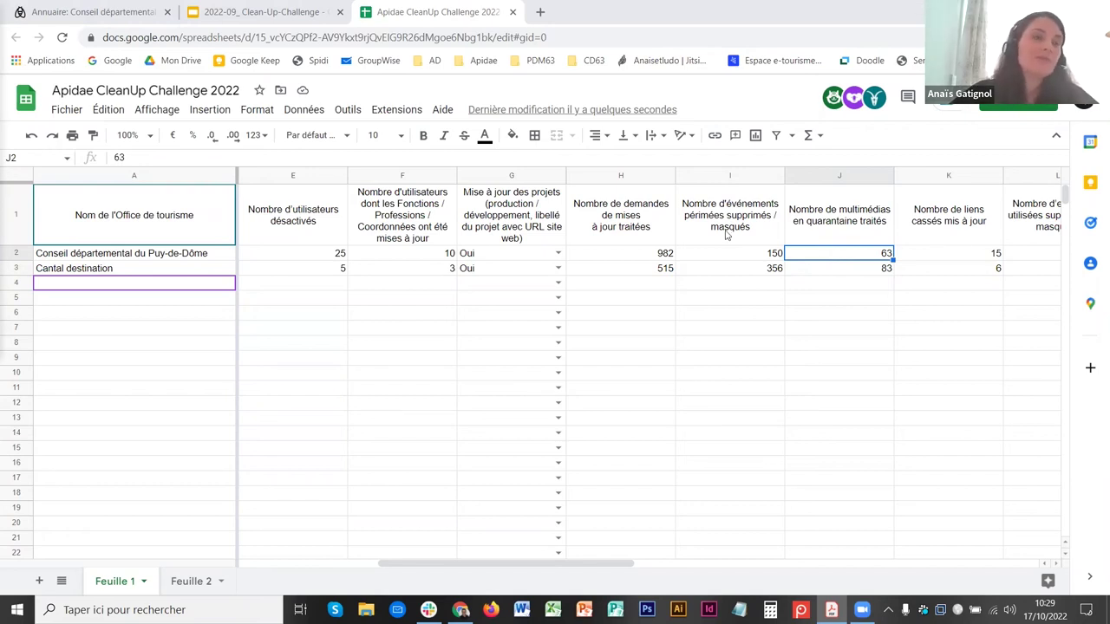
{"action": "left_click", "coordinate": [438, 258]}
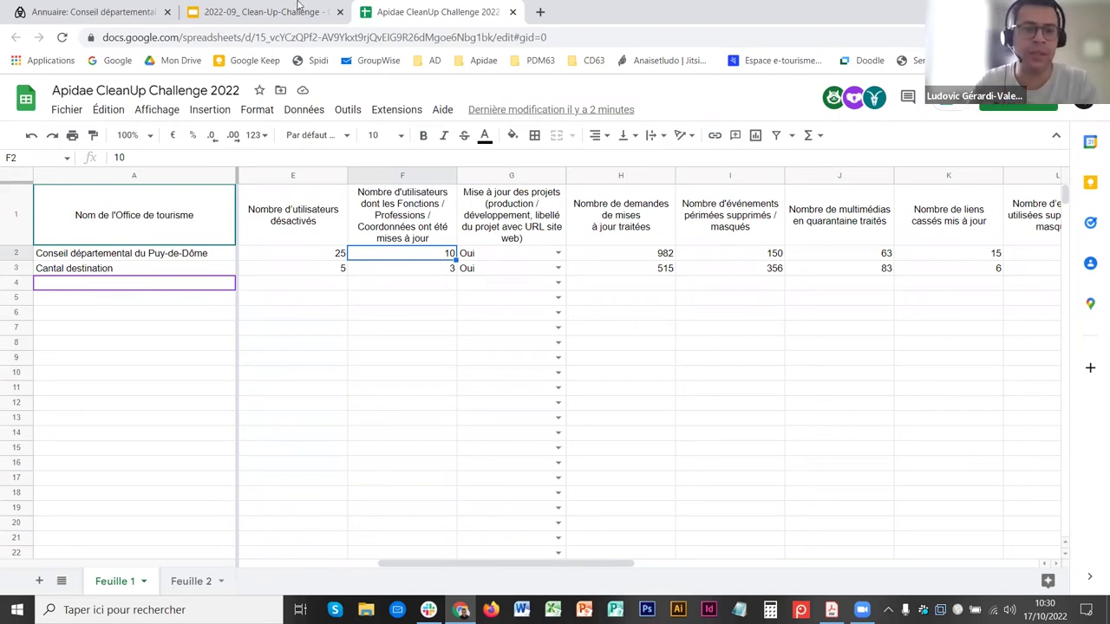
Switch to the Clean-Up-Challenge presentation and advance to the slide "Où visualiser les résultats ?".
{"action": "left_click", "coordinate": [260, 11]}
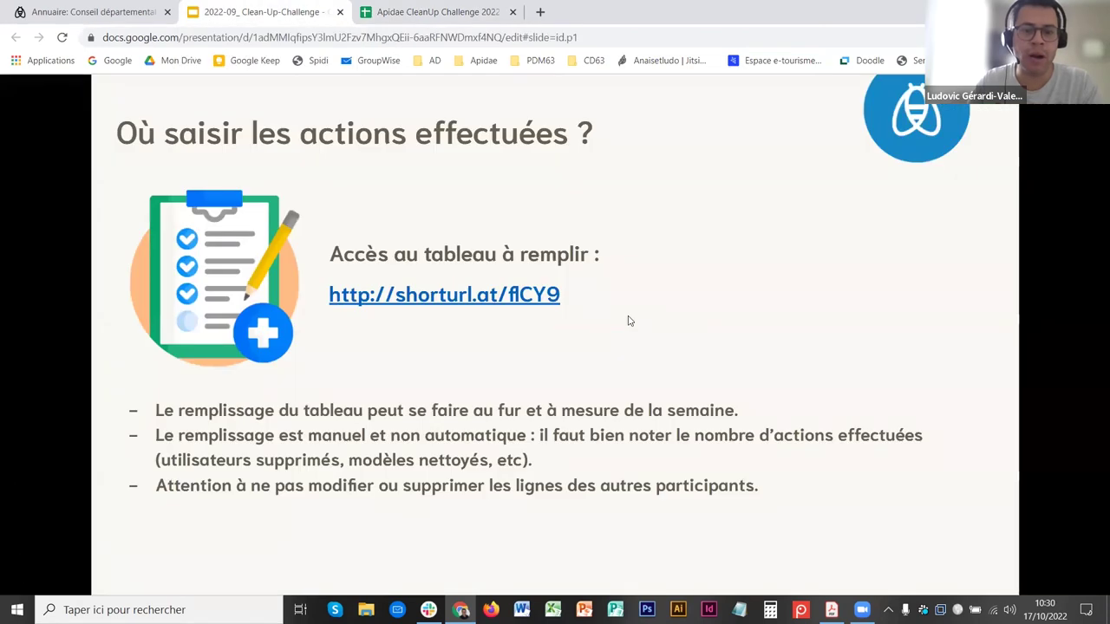
{"action": "left_click", "coordinate": [634, 323]}
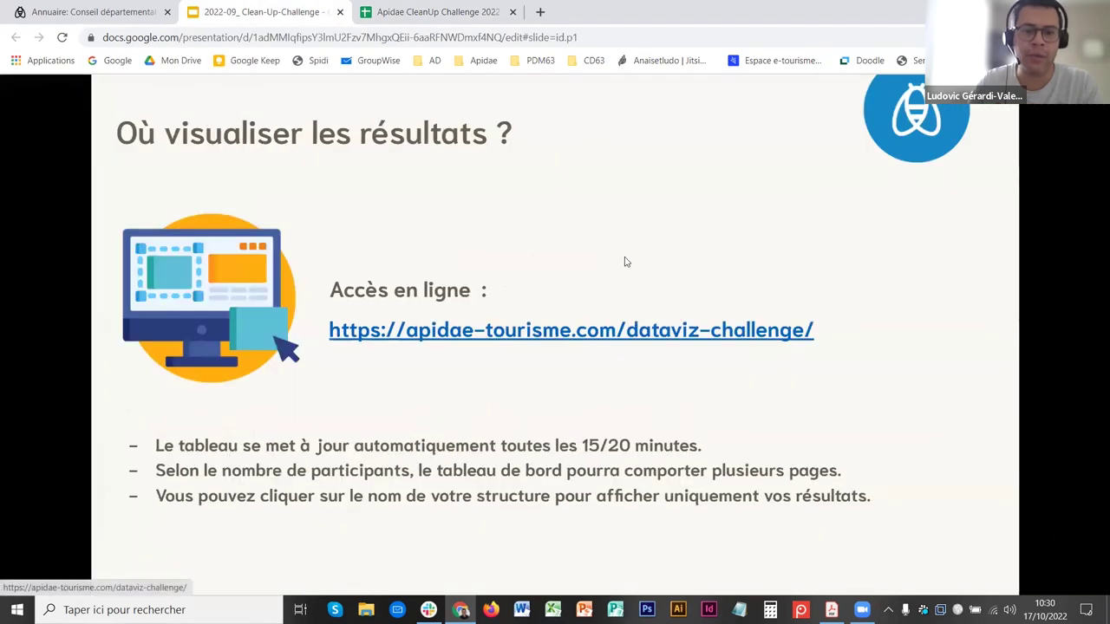